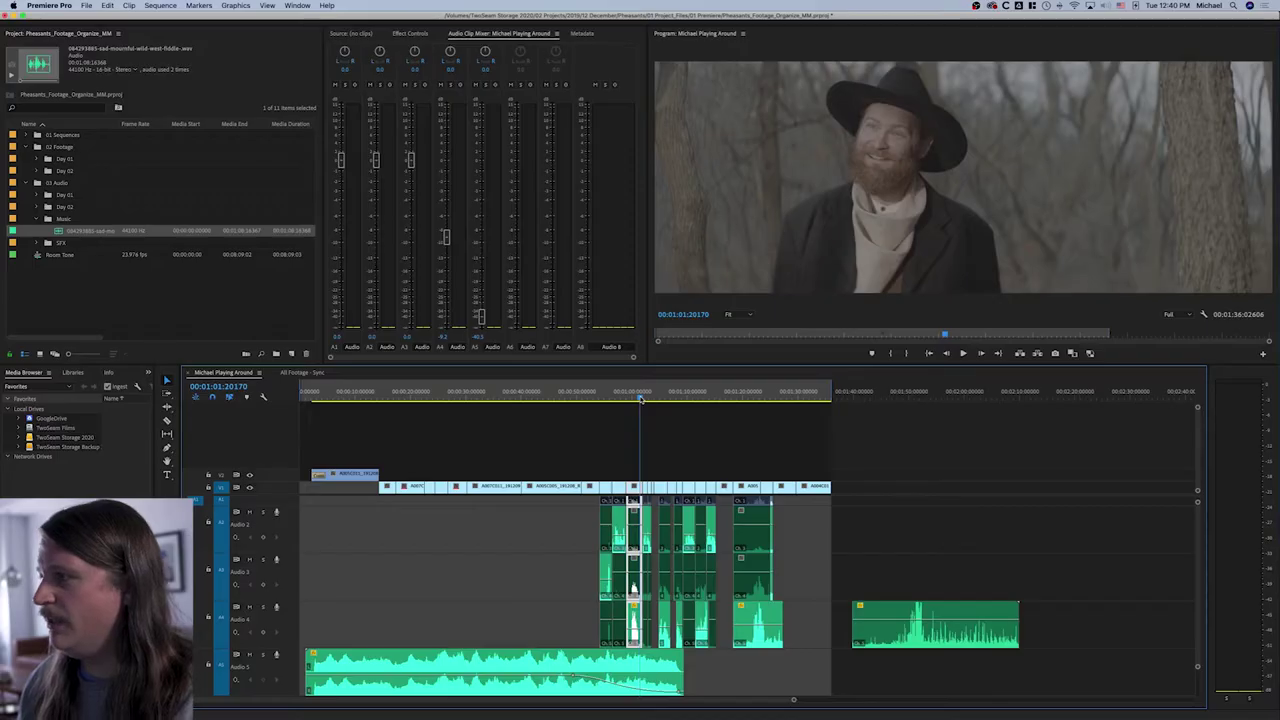
Step: Examine how the dialogue clips on the audio tracks line up with the shots and the music between about 0:54 and 1:26
key(=)
scroll(704, 616, right, 5)
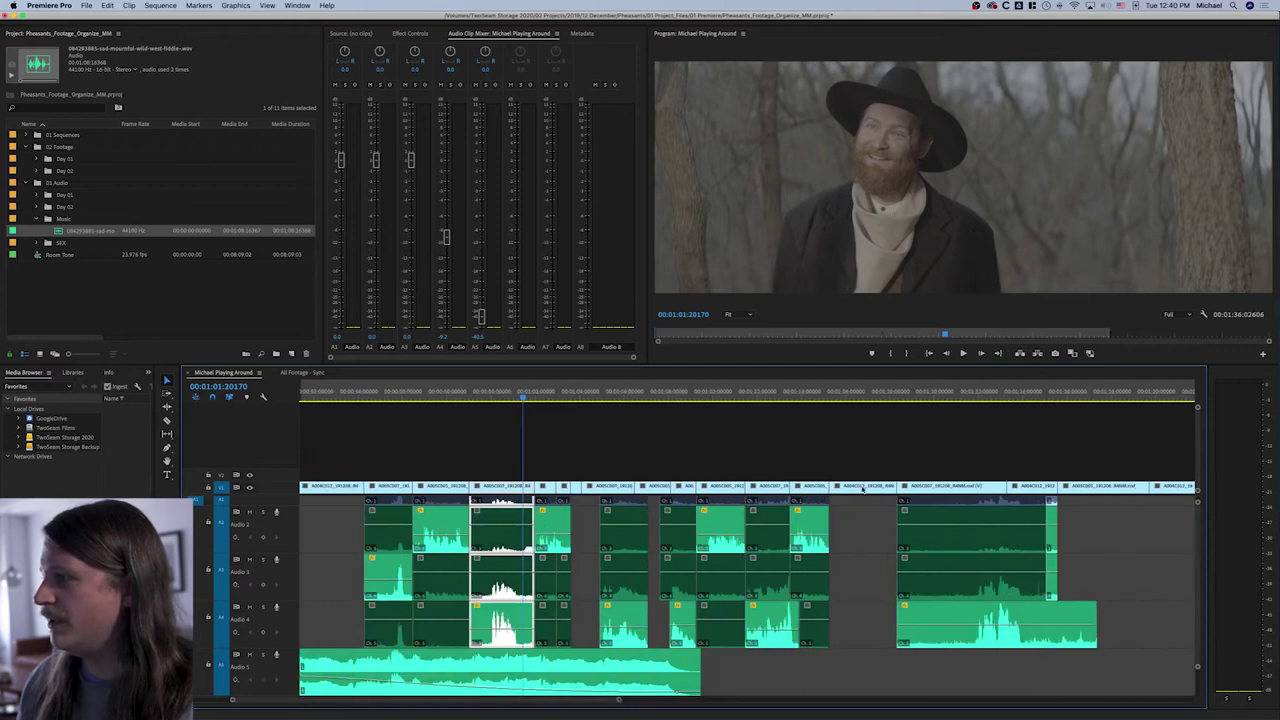
scroll(638, 588, up, 2)
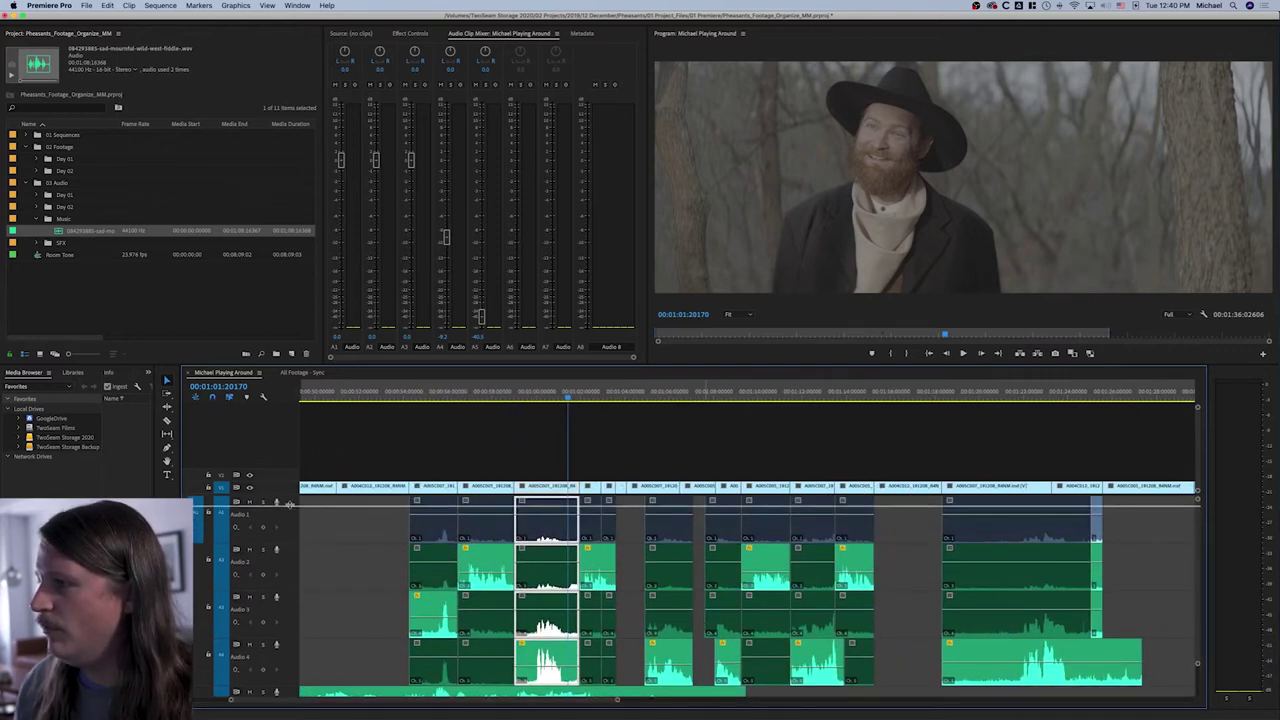
scroll(287, 541, down, 2)
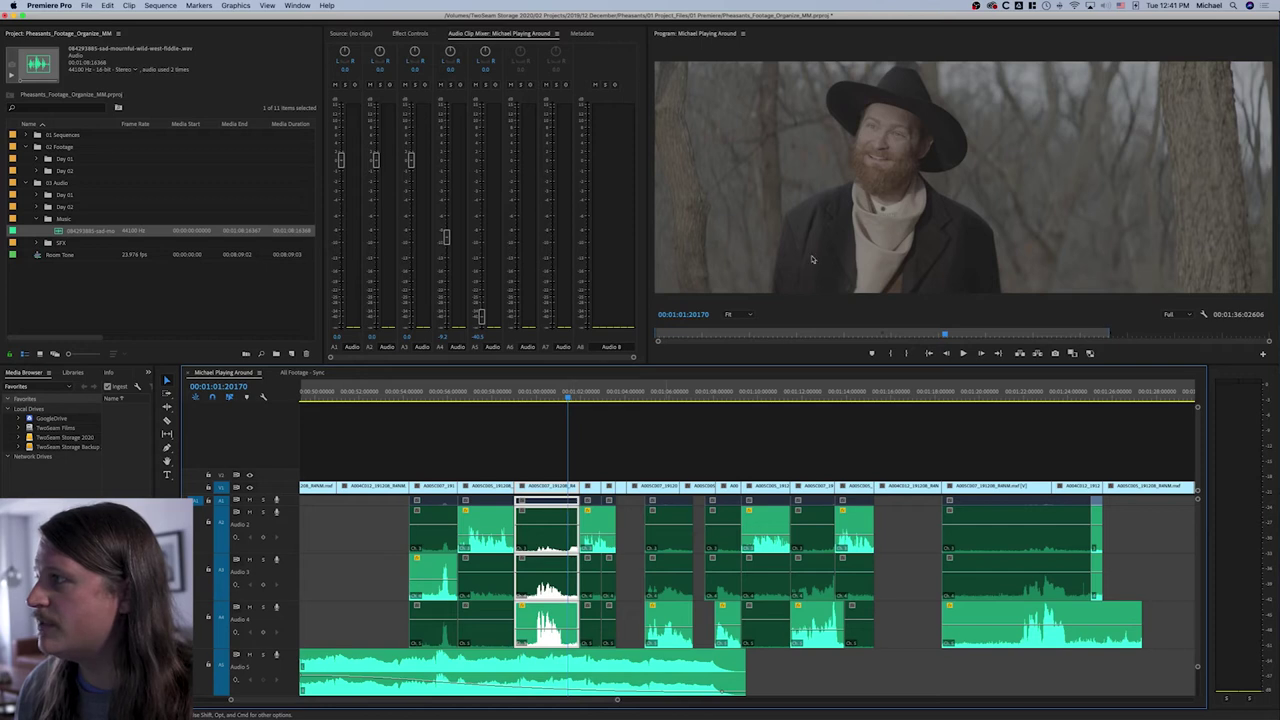
click(426, 510)
click(432, 575)
click(440, 622)
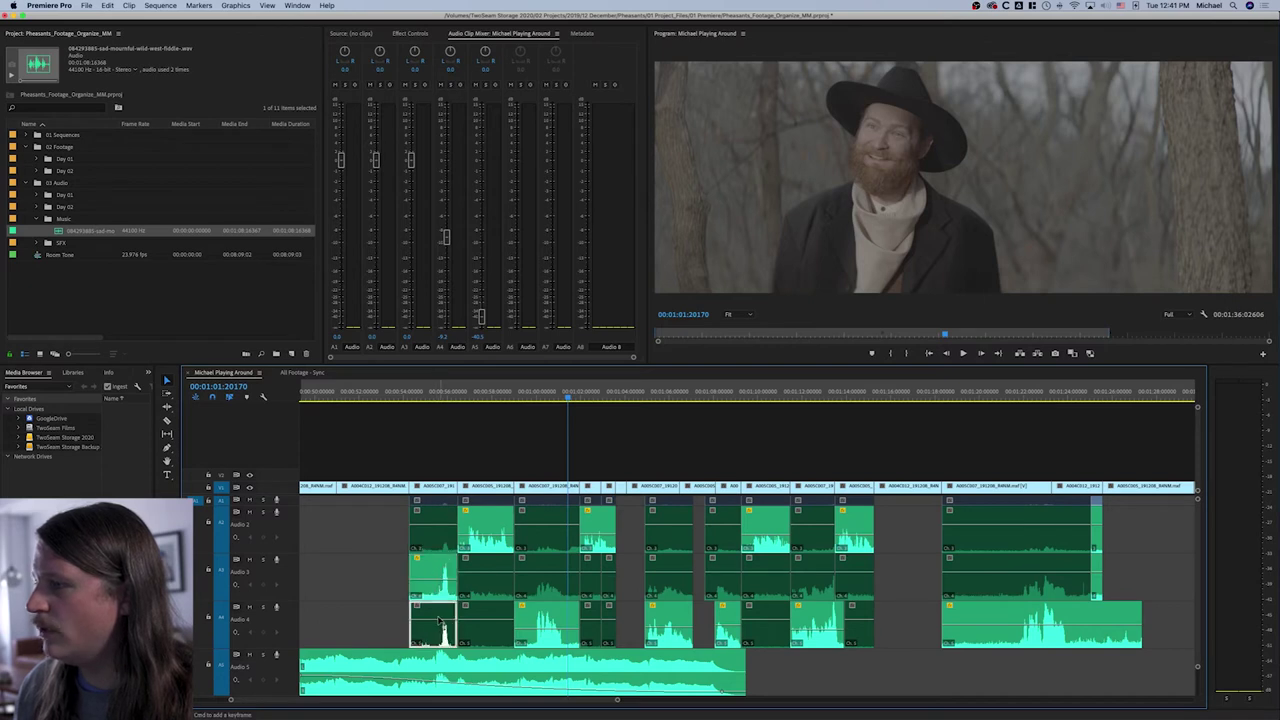
scroll(488, 665, up, 3)
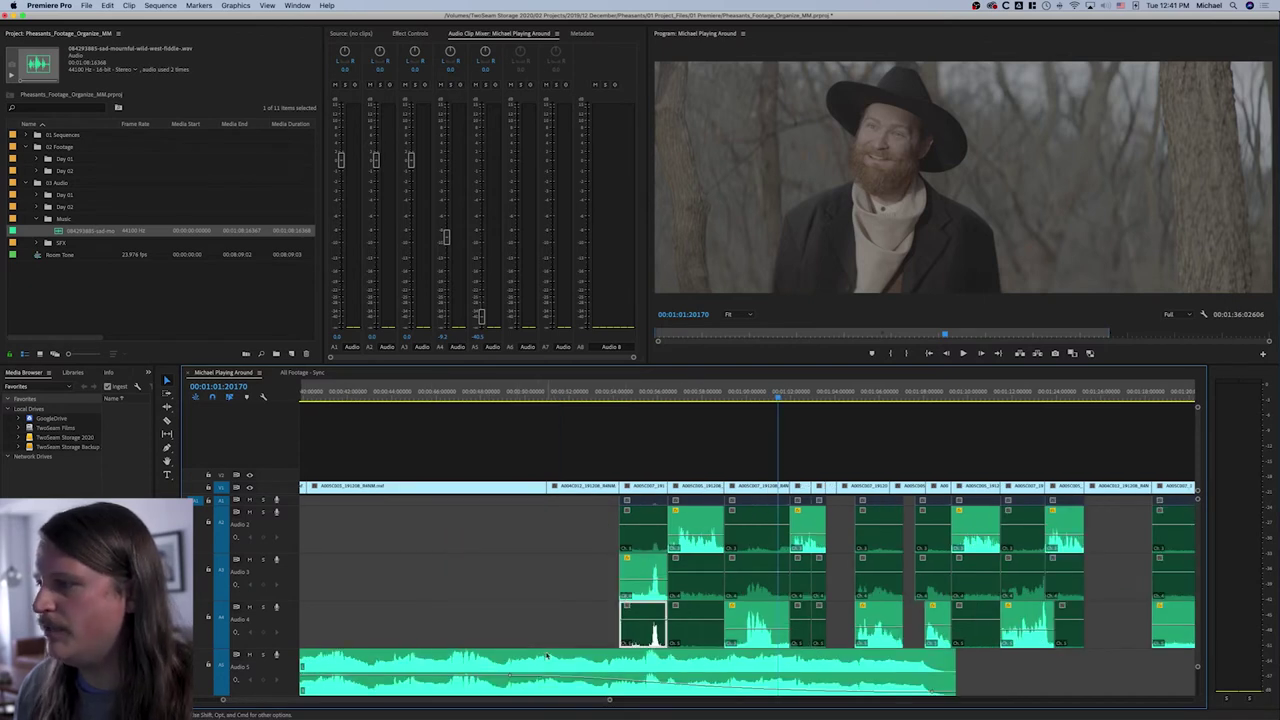
click(533, 662)
click(518, 587)
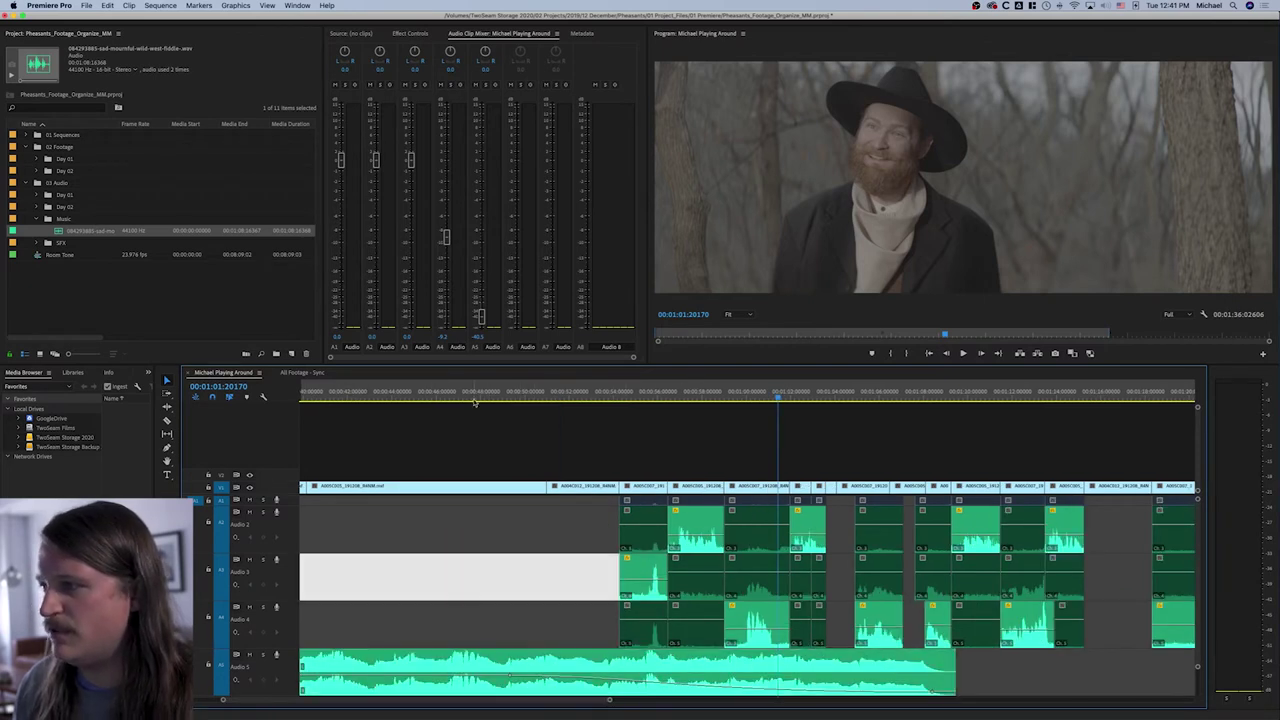
scroll(441, 578, down, 3)
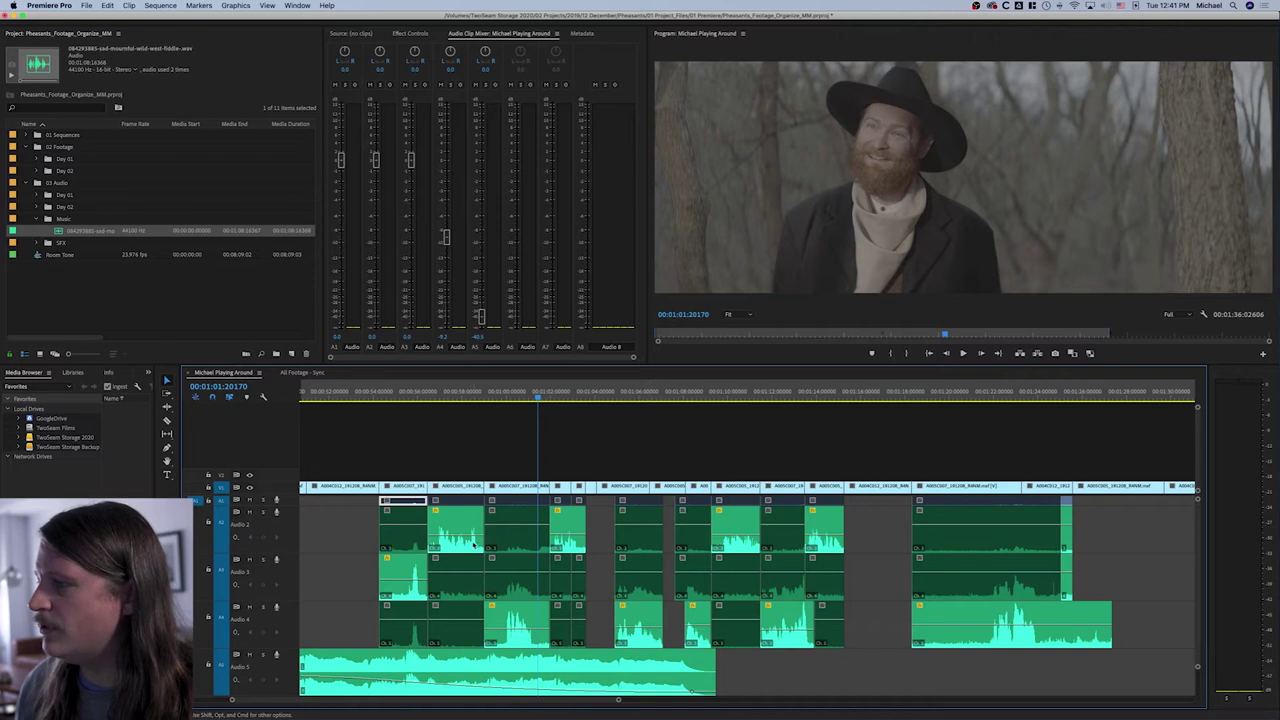
click(512, 541)
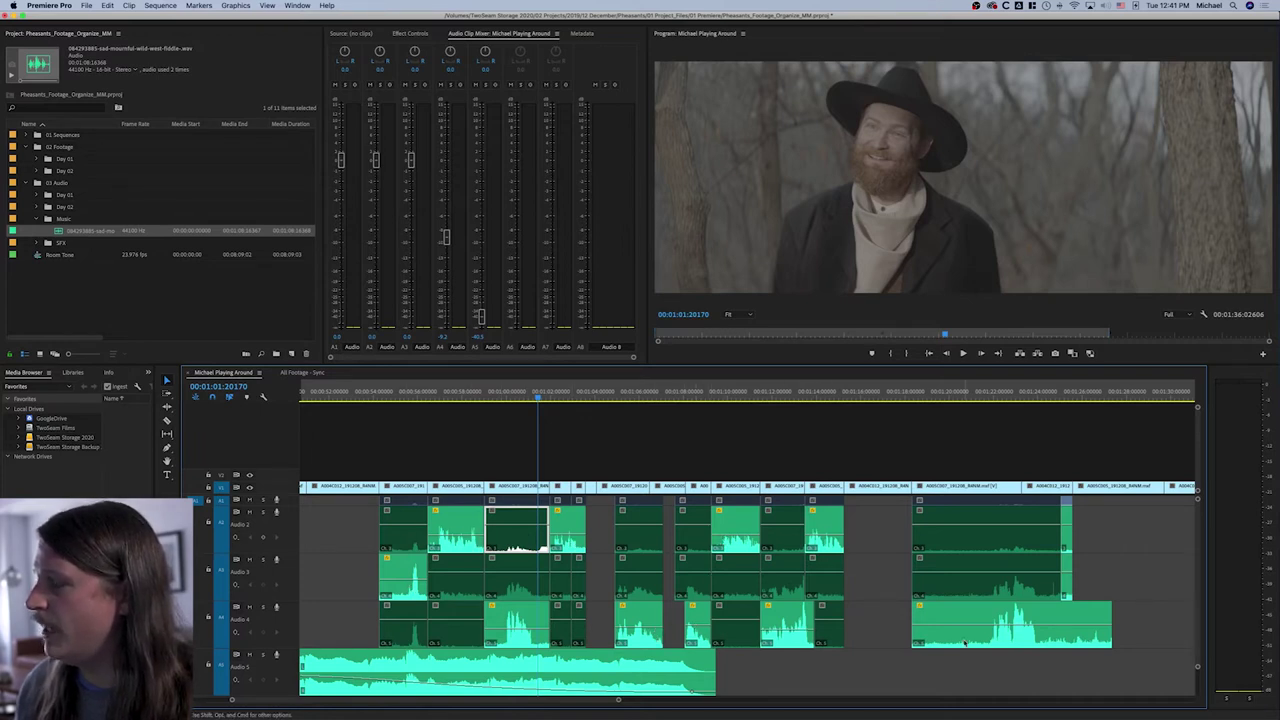
click(404, 388)
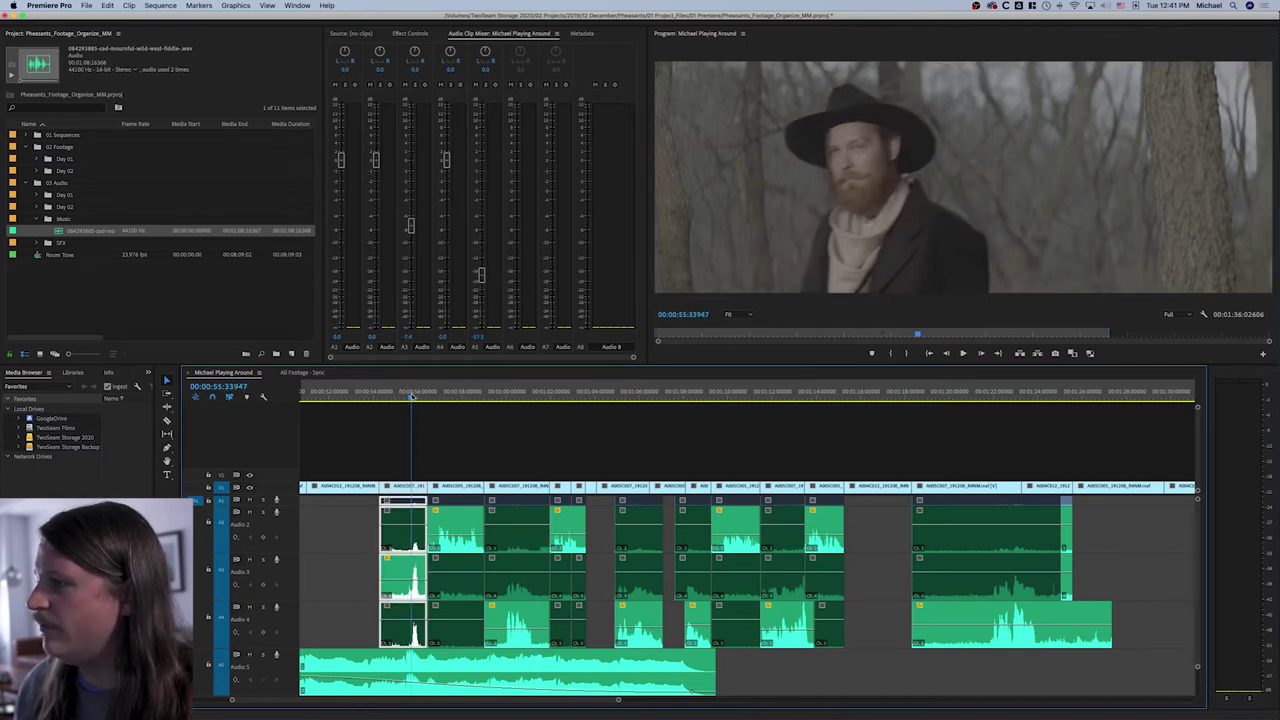
click(511, 390)
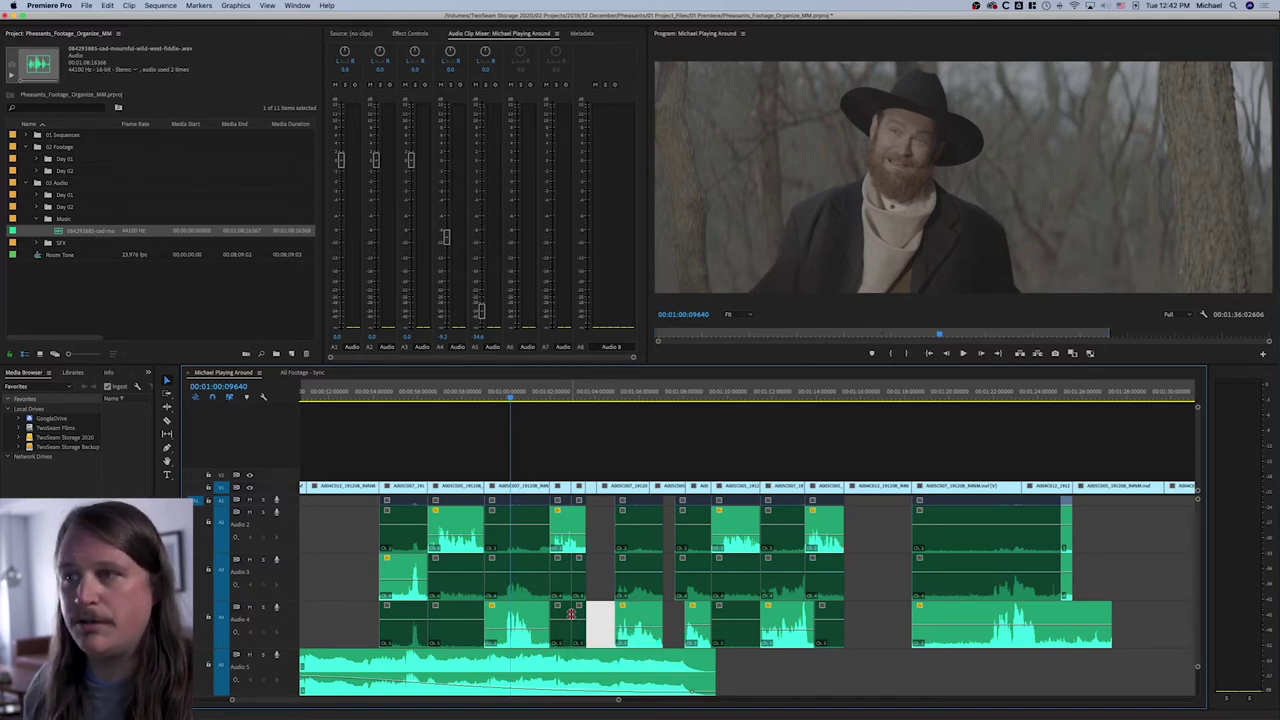
Step: Examine the silent gaps between dialogue clips at about 1:04 and 1:16, along with the shots above them
click(600, 530)
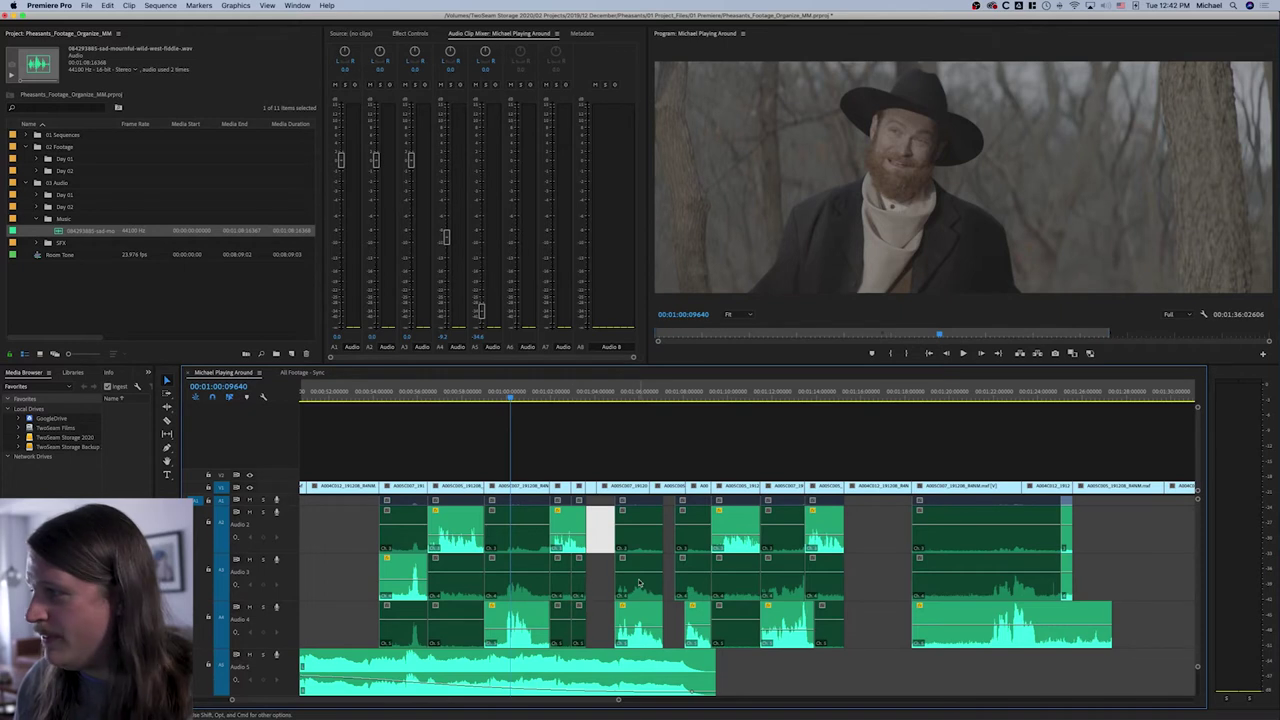
click(863, 536)
click(868, 576)
click(876, 638)
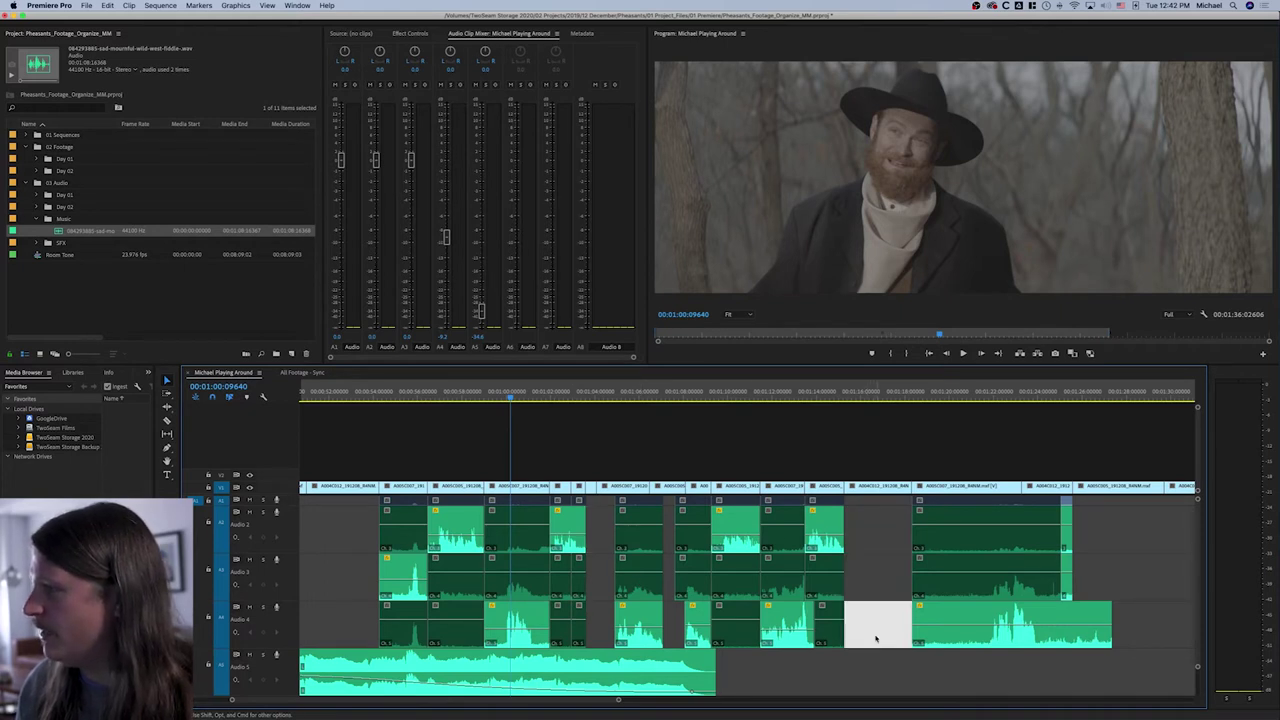
click(877, 578)
click(876, 530)
click(604, 532)
click(600, 578)
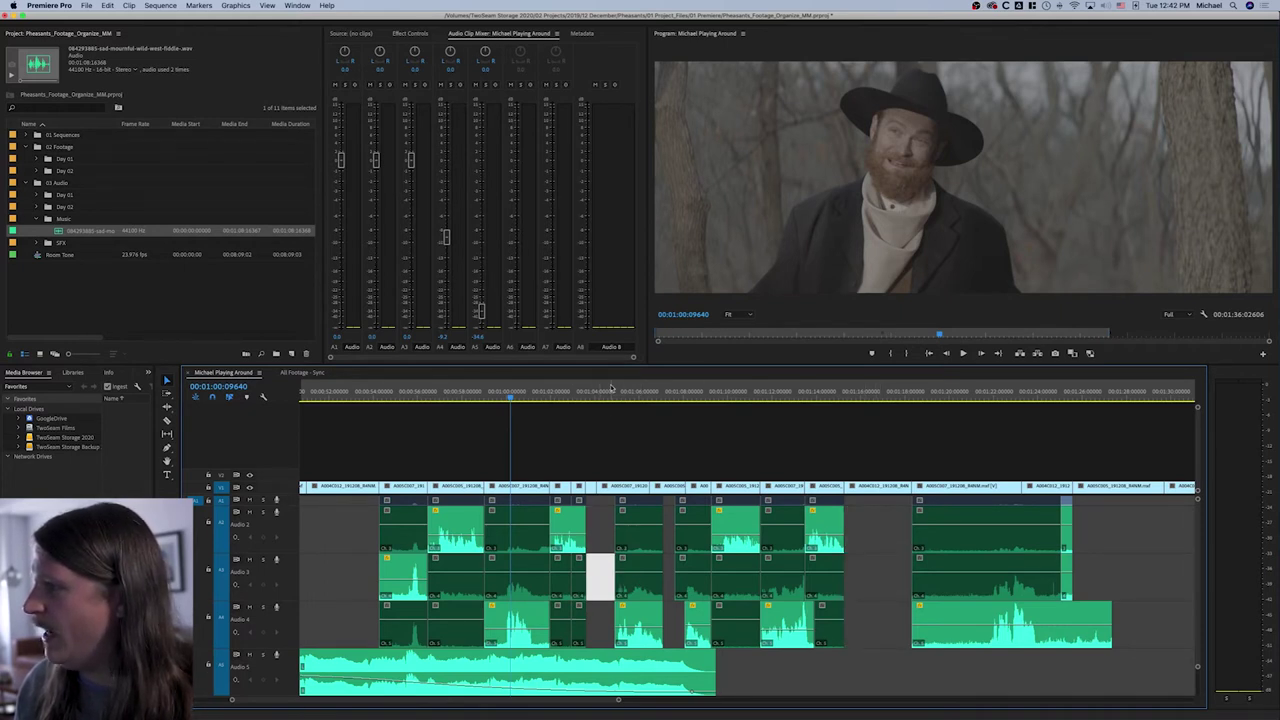
drag(590, 394, 601, 398)
click(638, 530)
click(866, 396)
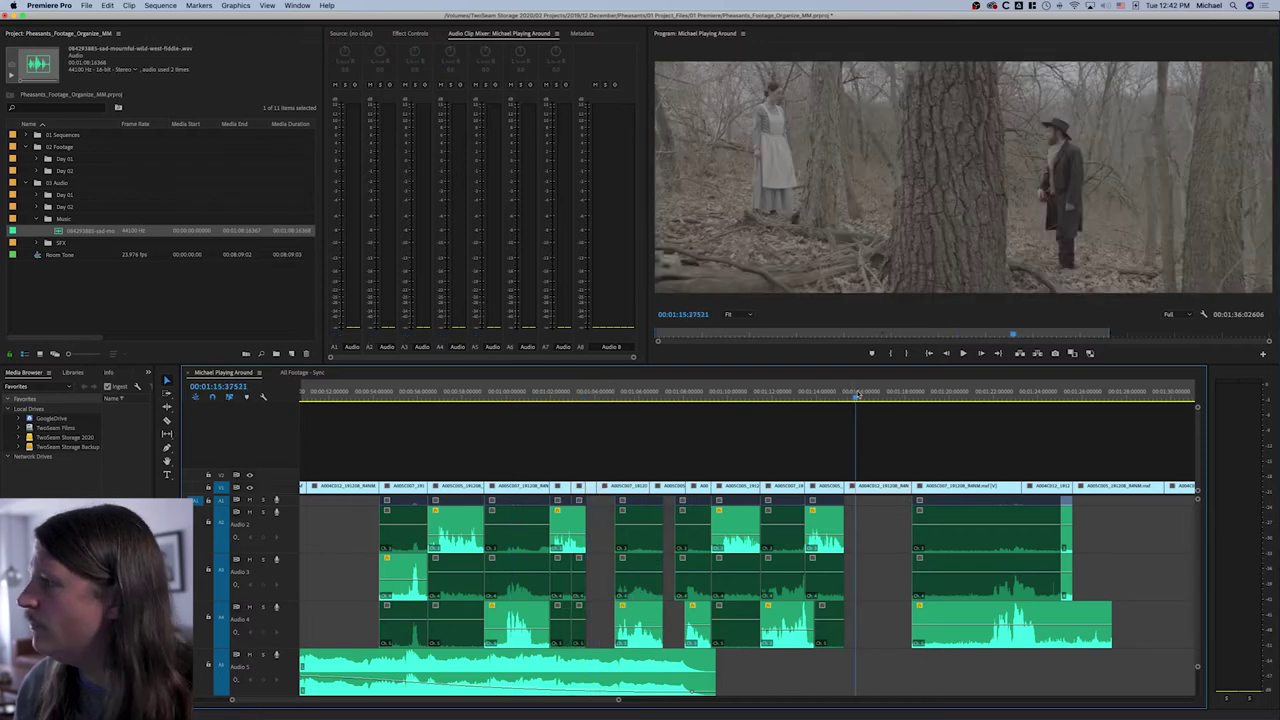
click(601, 395)
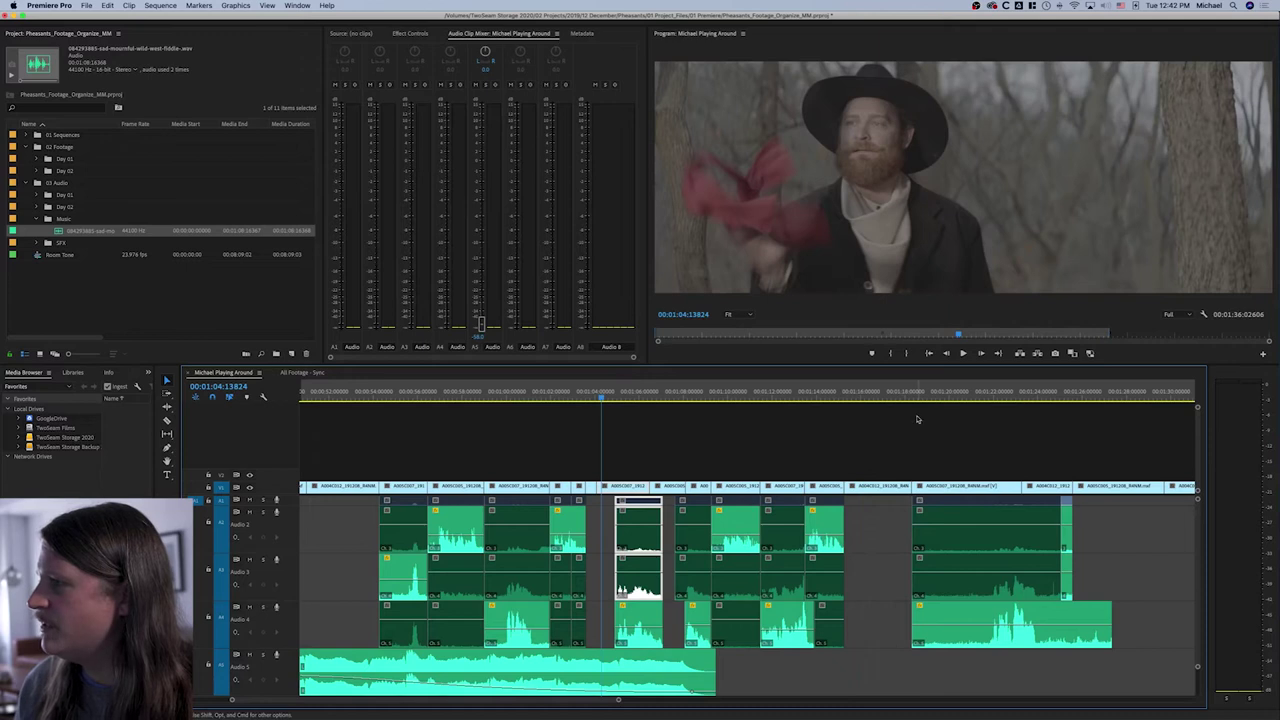
click(831, 392)
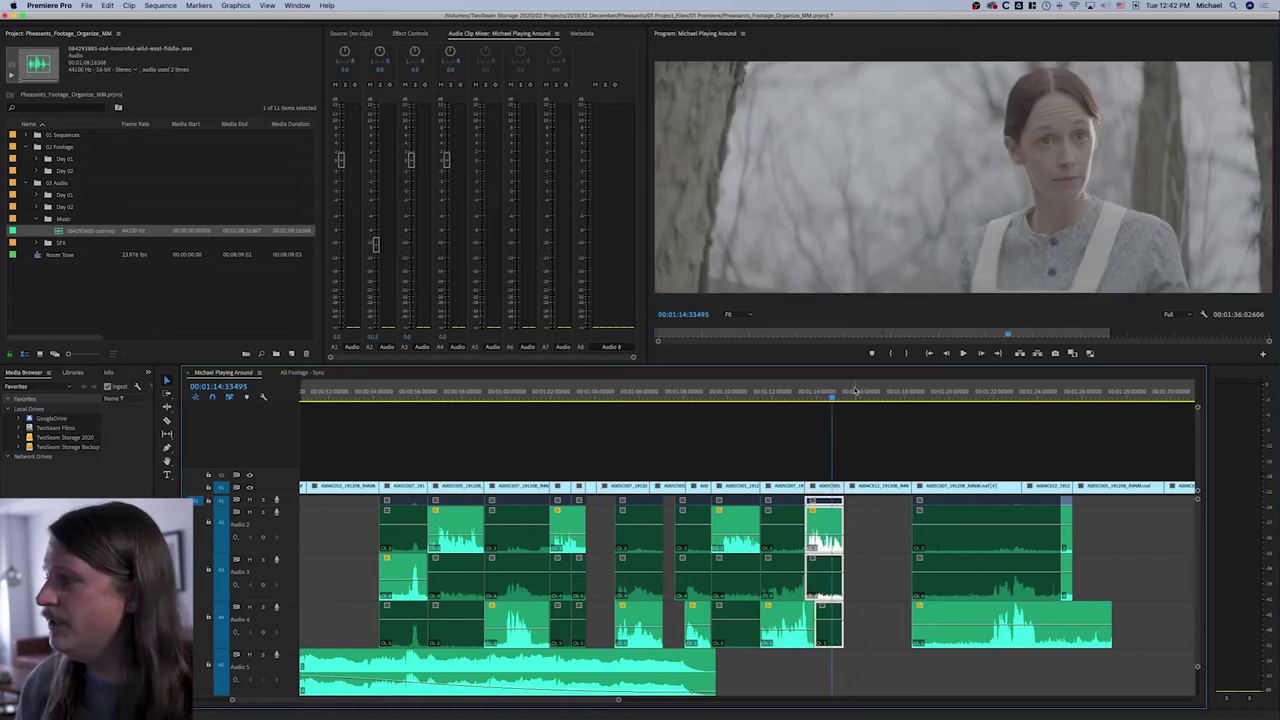
click(843, 396)
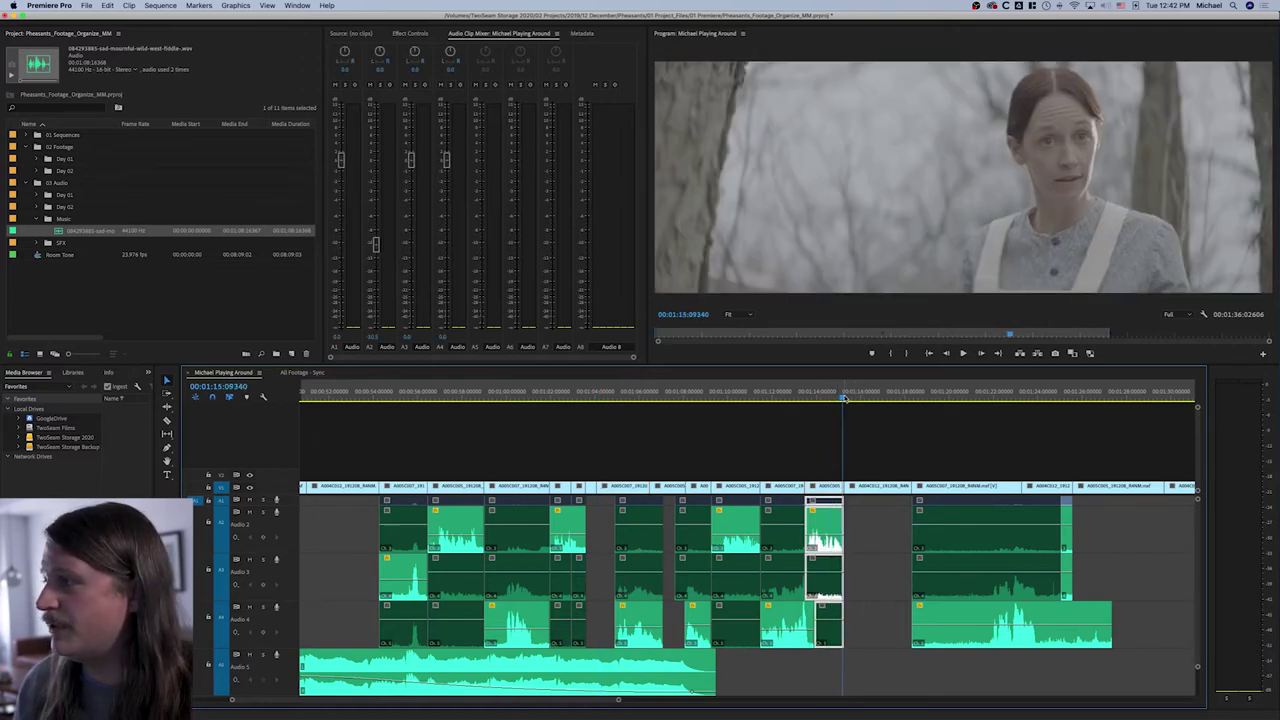
Step: Play from the woman's close-up at about 1:14 into the wide shot to hear the audio drop out
drag(850, 397, 812, 401)
key(space)
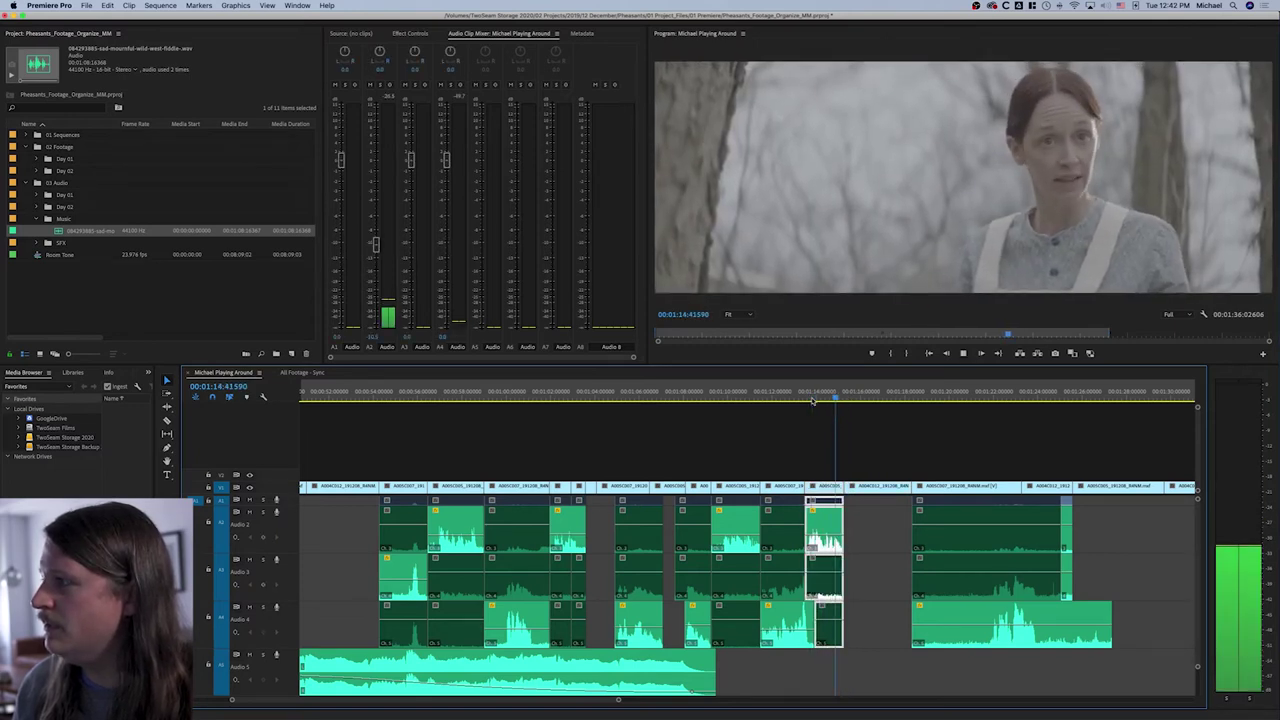
click(931, 433)
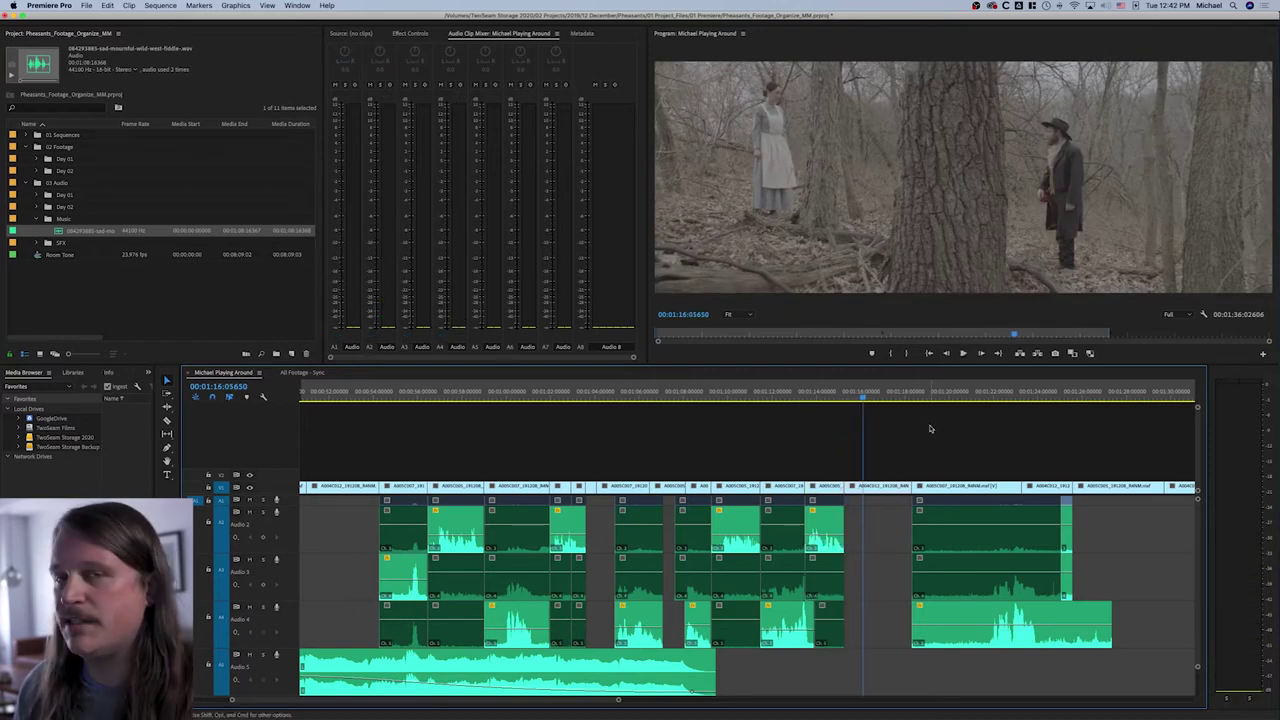
click(864, 396)
drag(864, 396, 883, 396)
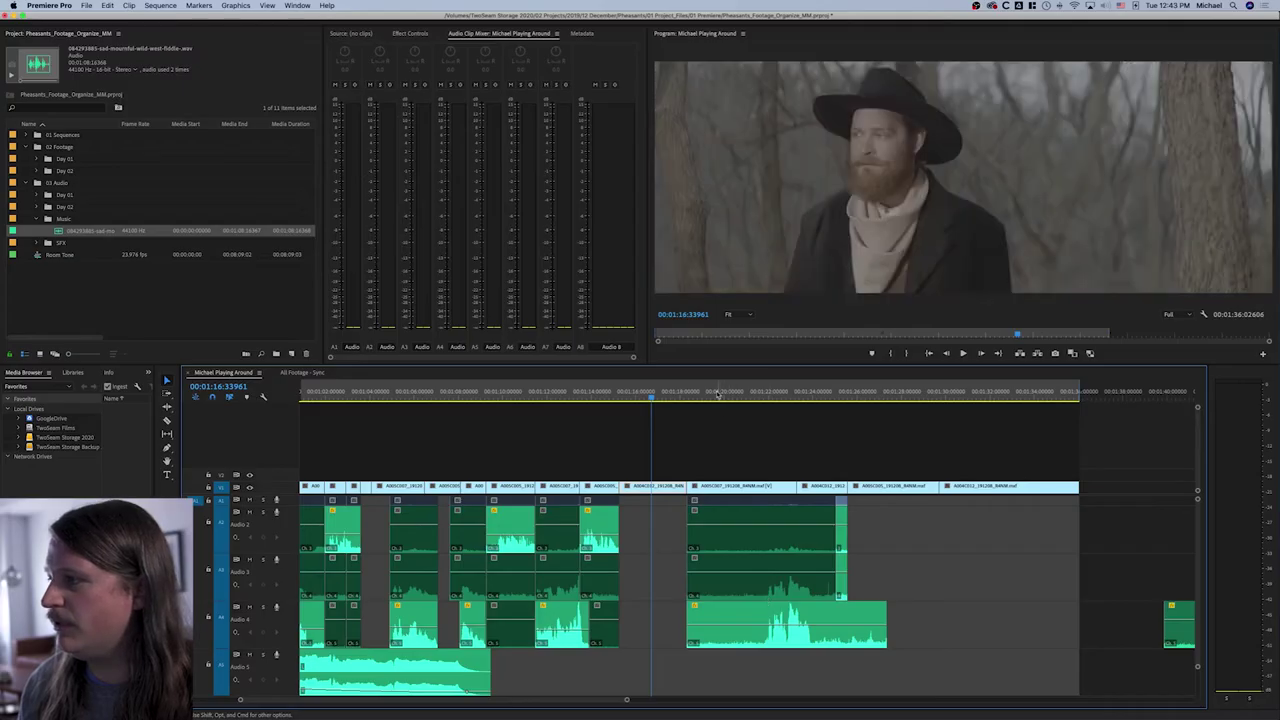
Step: Extend the start of the long Audio 4 clip back to about 1:16 to cover the gap, and play across the shots
drag(670, 470, 961, 673)
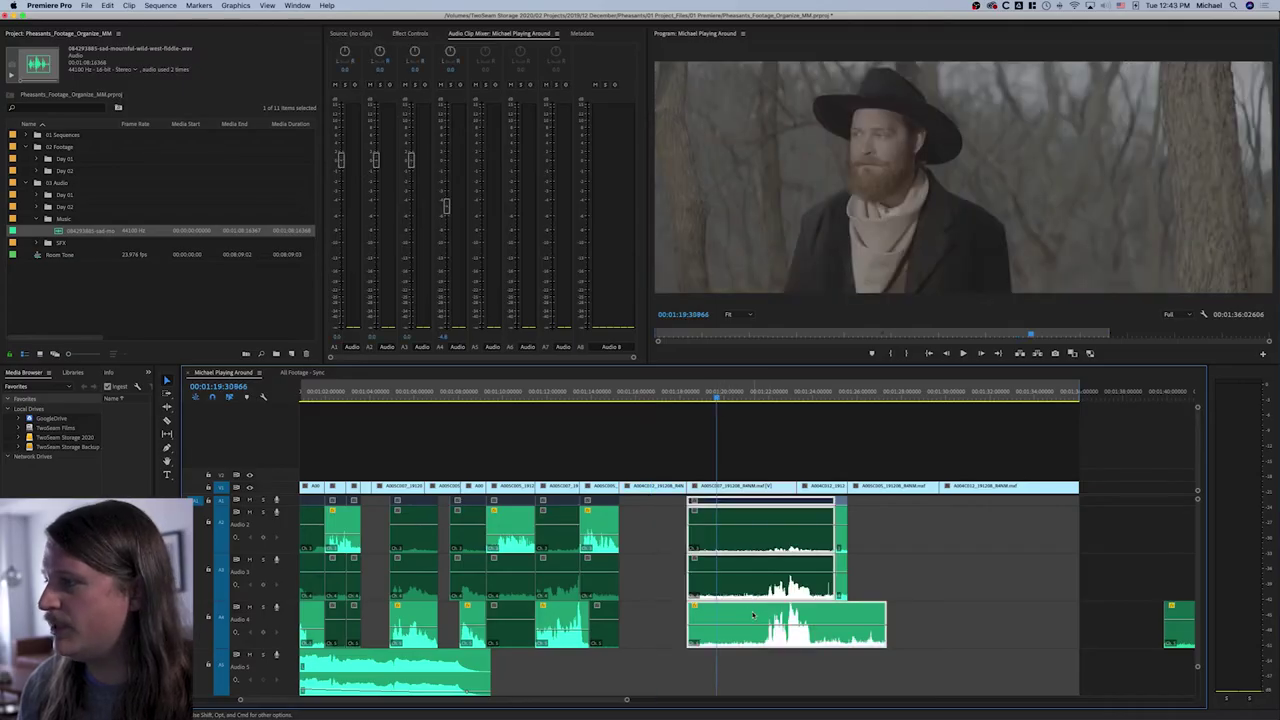
click(720, 630)
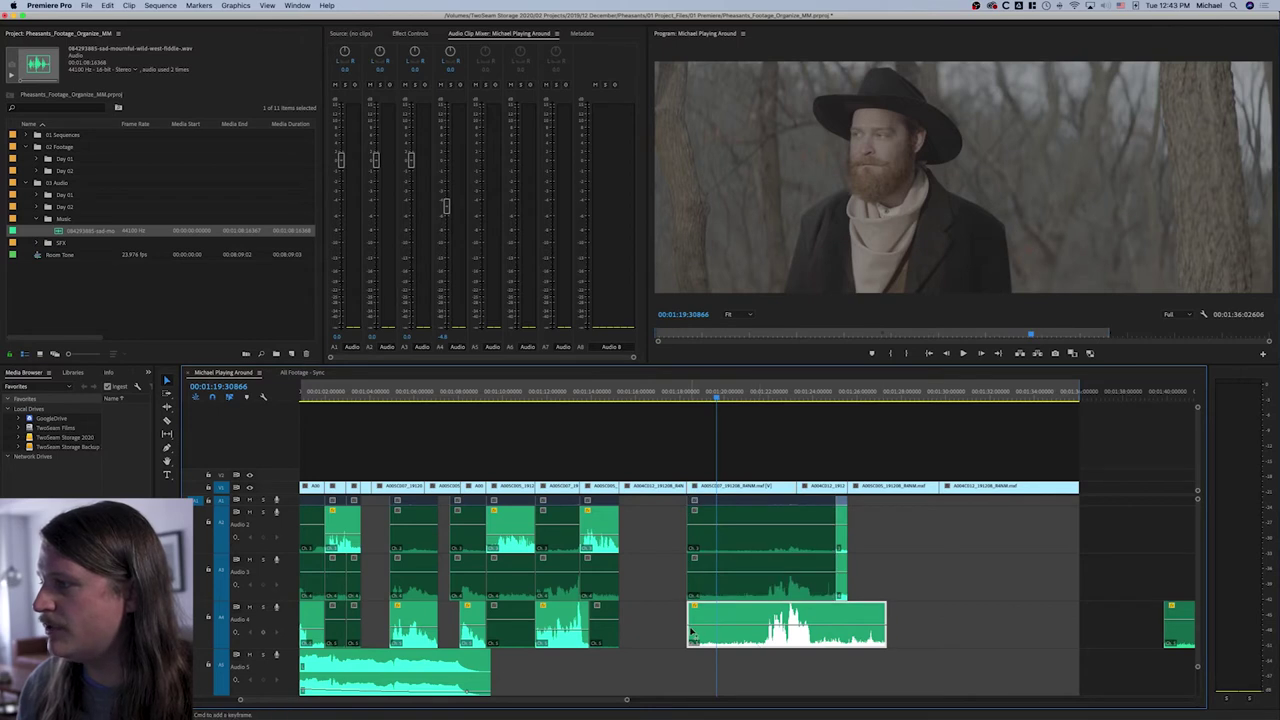
drag(687, 628, 626, 628)
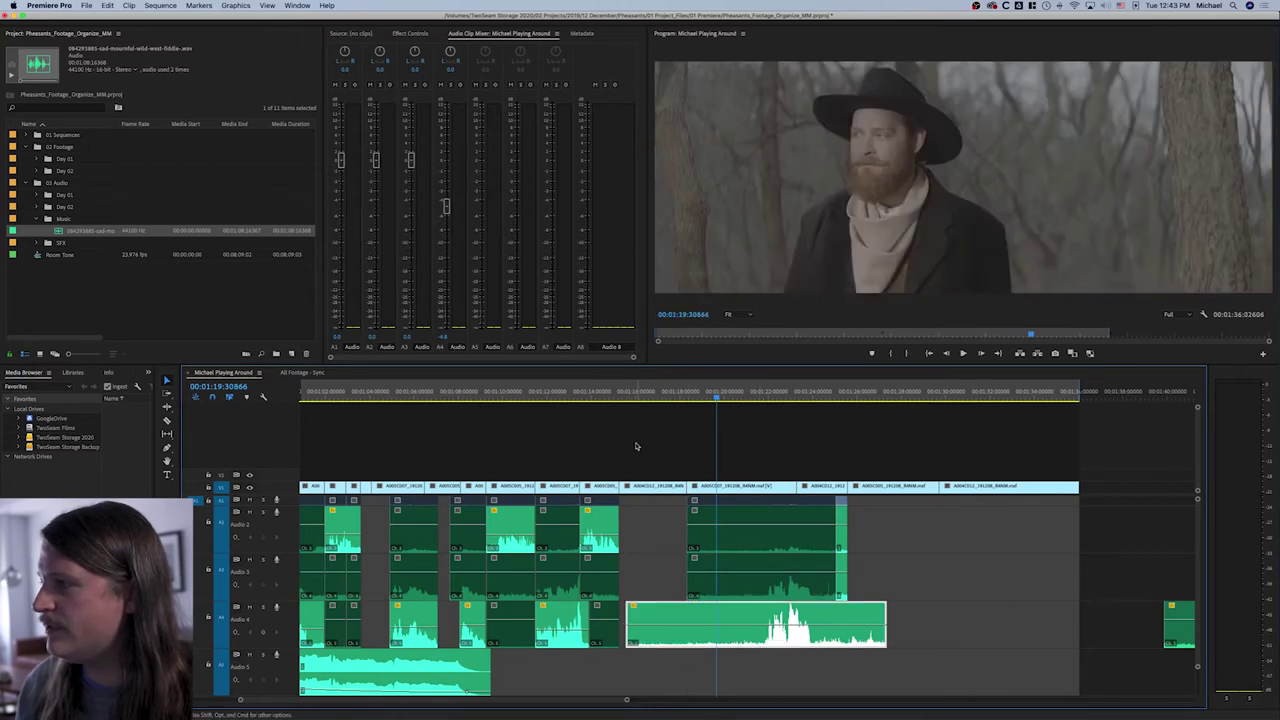
drag(629, 399, 683, 399)
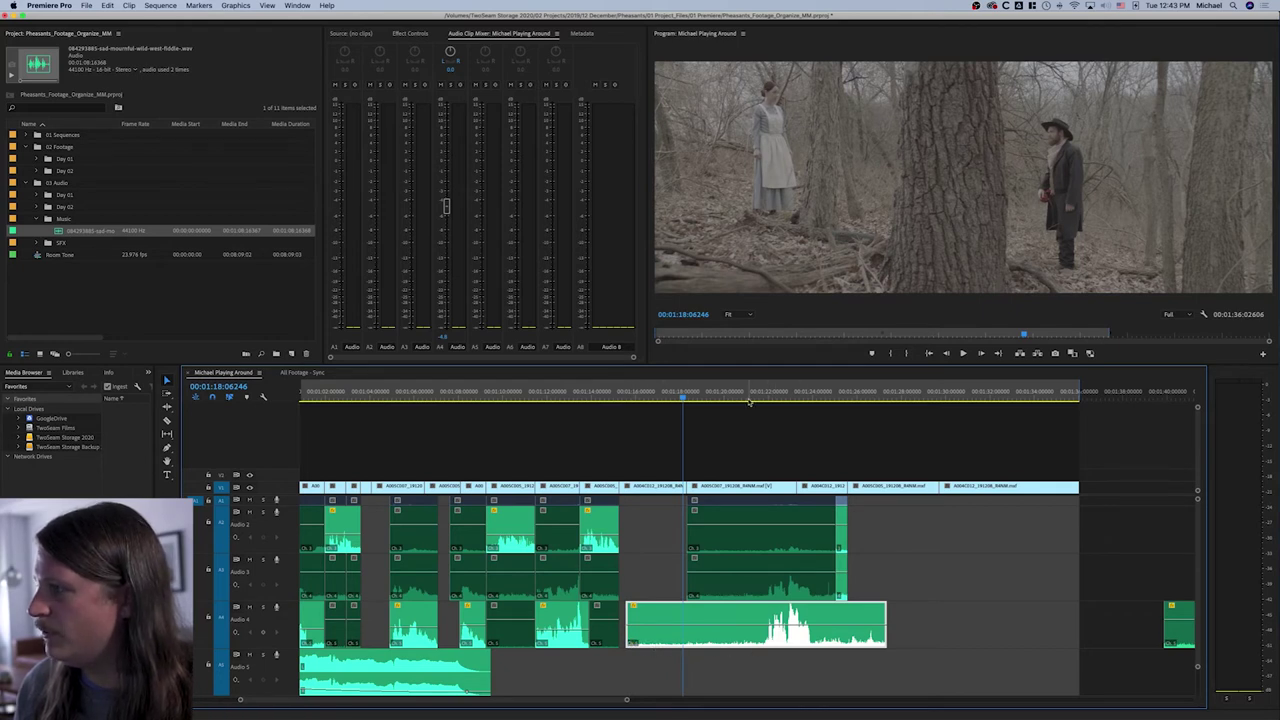
key(space)
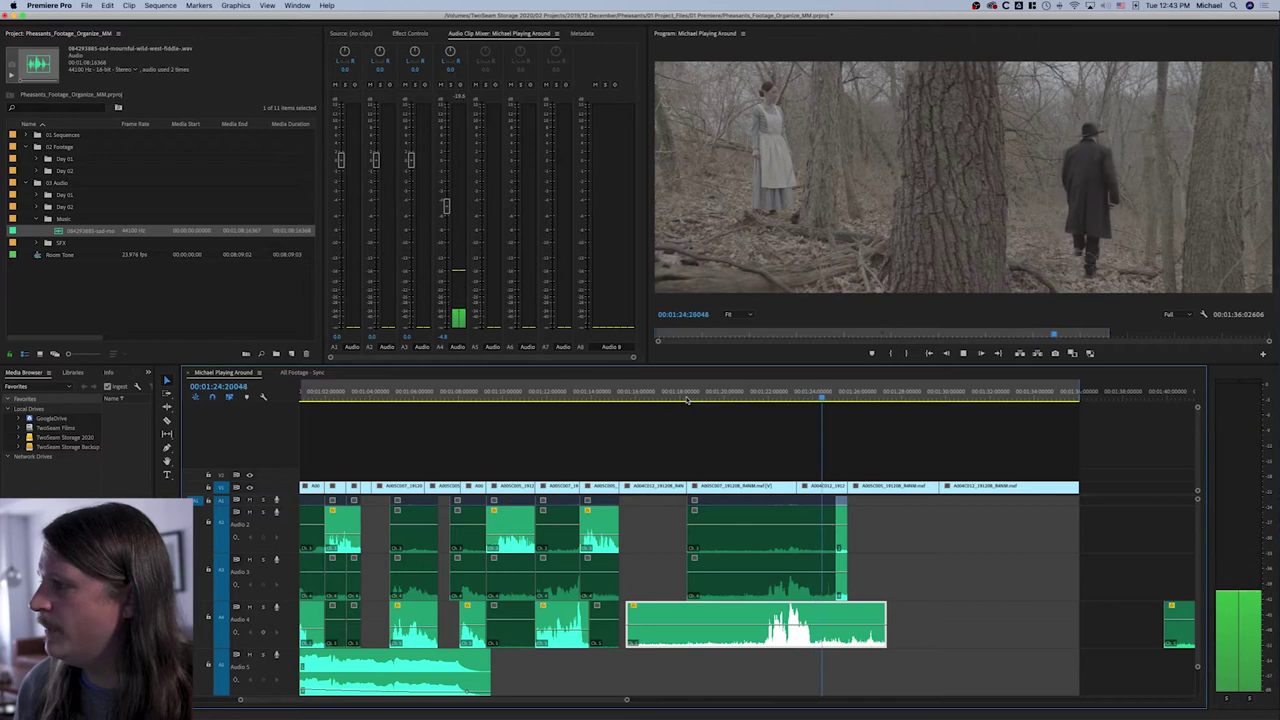
click(722, 393)
drag(722, 393, 695, 405)
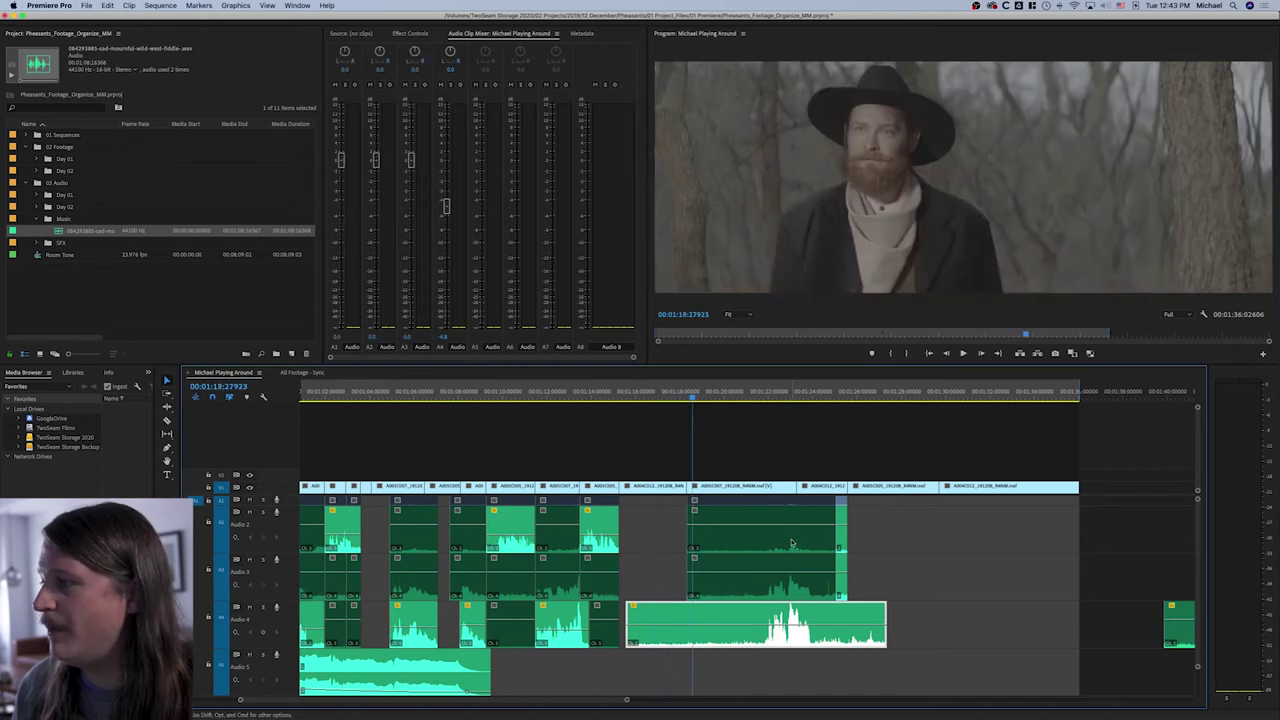
Step: Split the extended Audio 4 clip where the man's shot begins at about 1:18 and delete the leading piece
key(c)
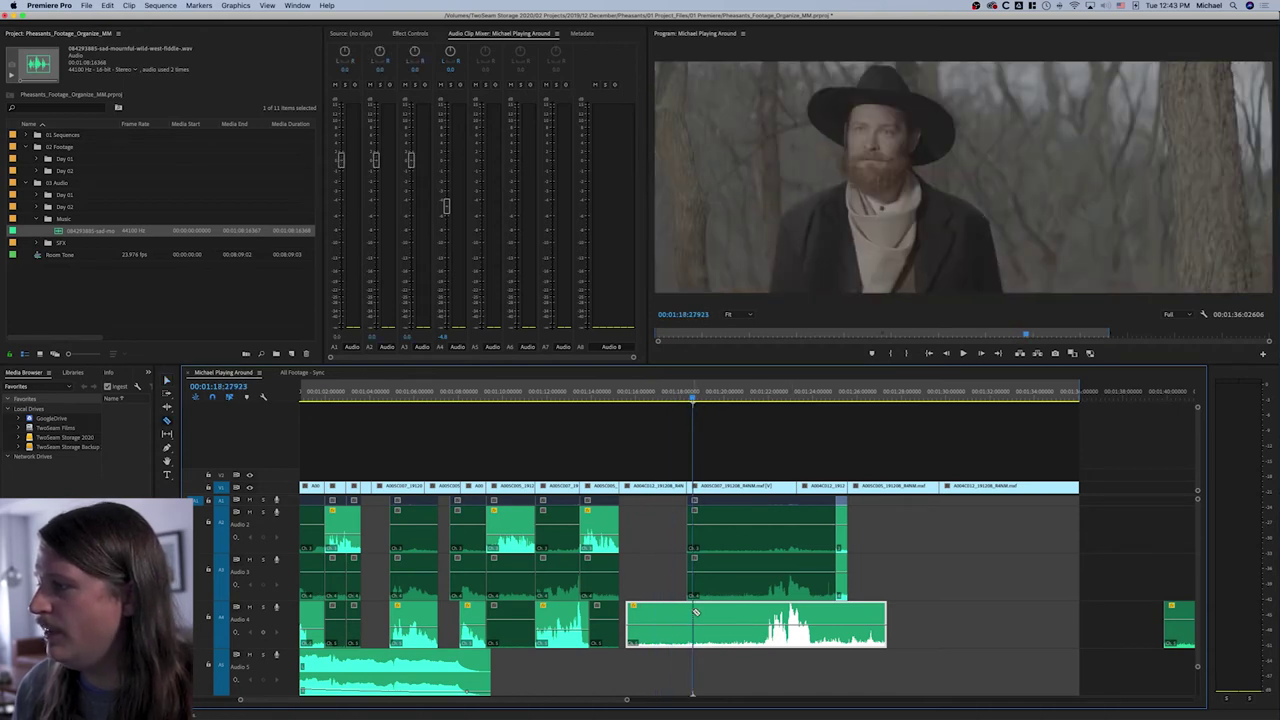
click(692, 612)
key(v)
click(653, 620)
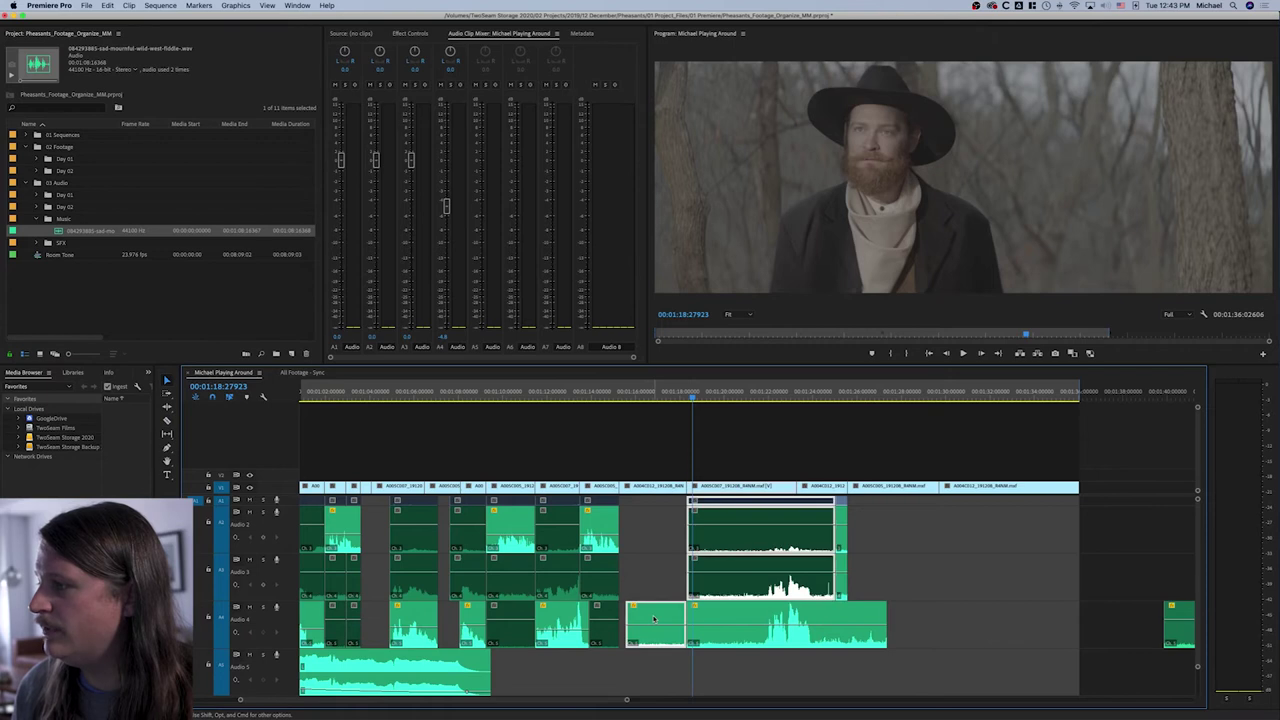
key(Delete)
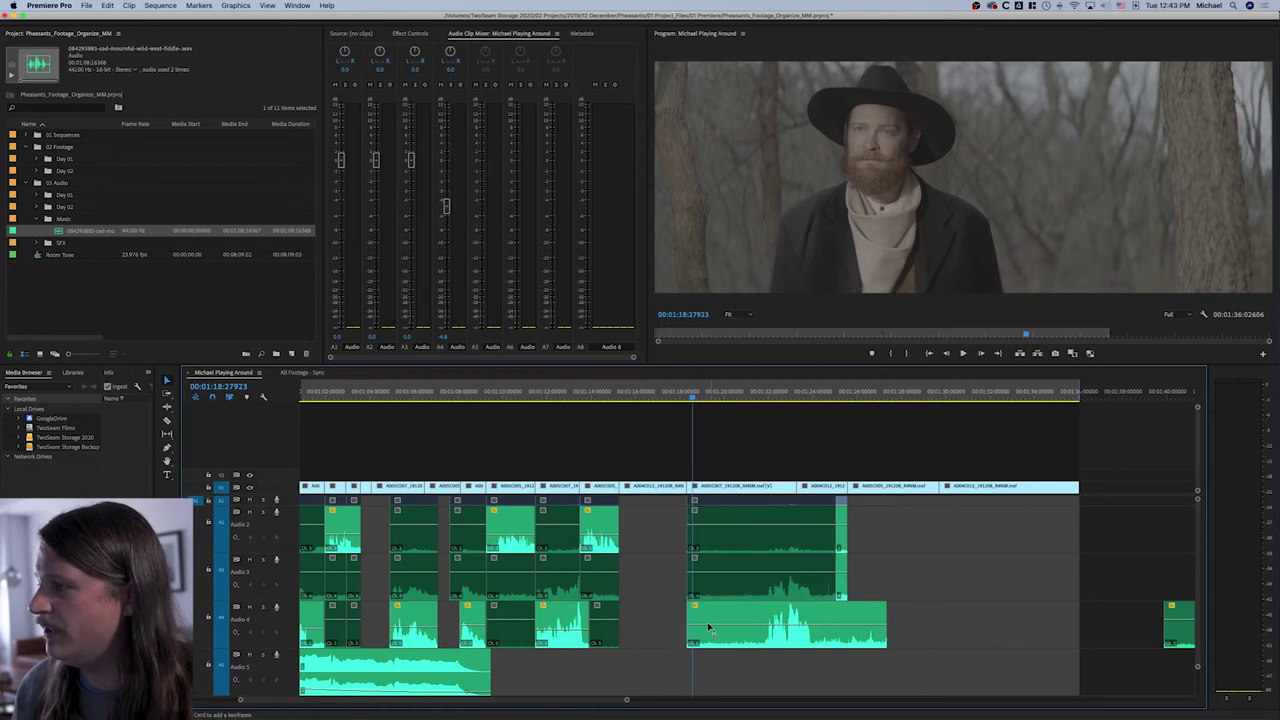
Step: Place a quiet ambience piece from the Audio 4 clip at the sequence end, extend its start to about 1:28, and play it
drag(688, 620, 621, 620)
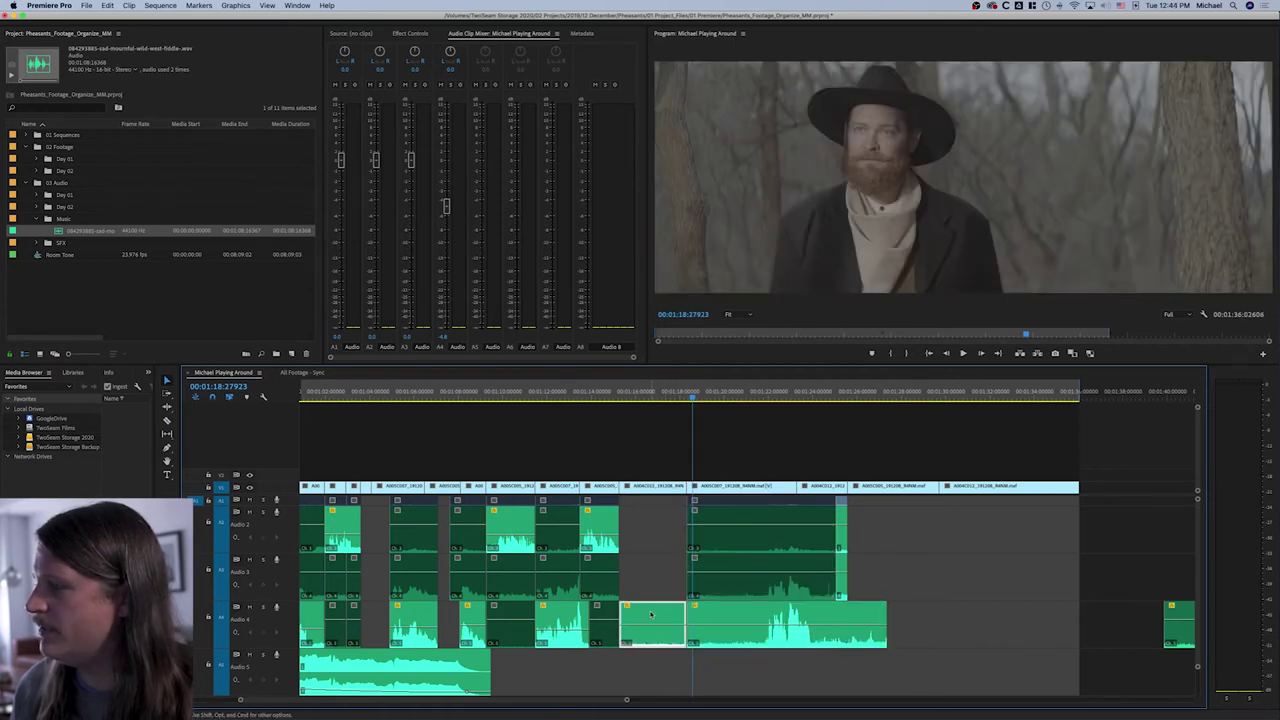
drag(847, 618, 1078, 612)
drag(963, 615, 912, 612)
click(955, 398)
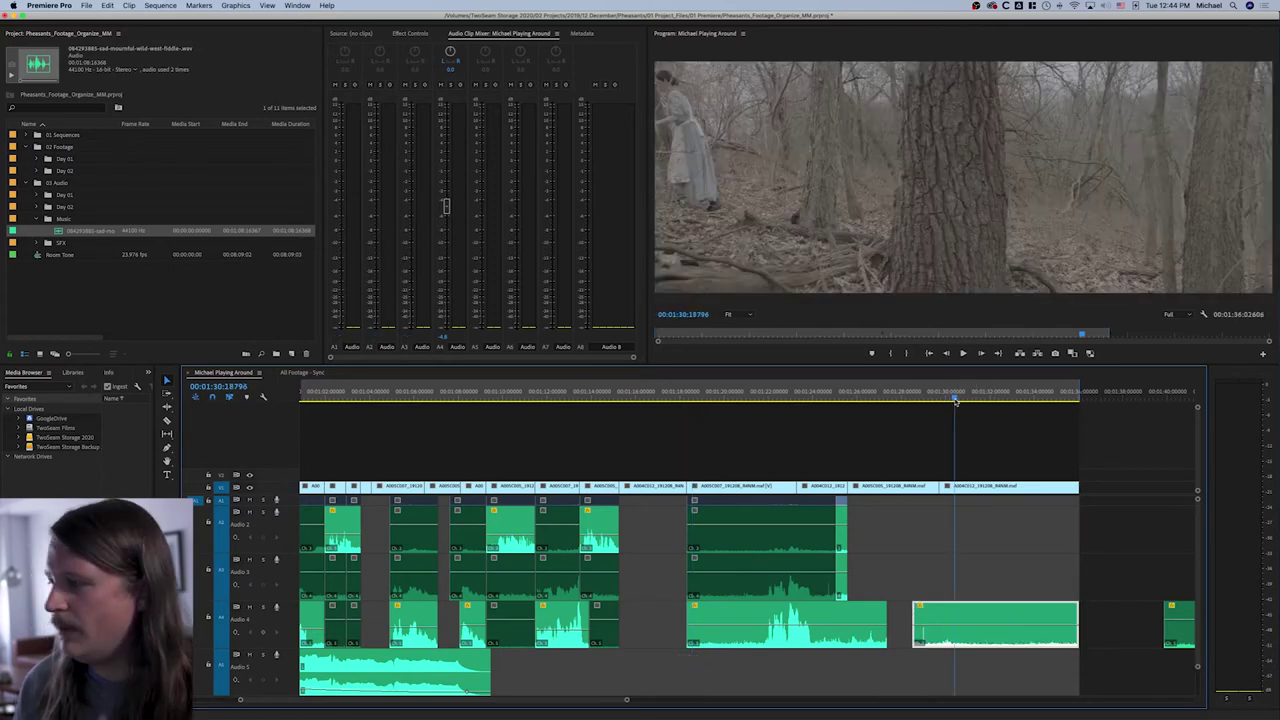
drag(955, 398, 957, 398)
key(space)
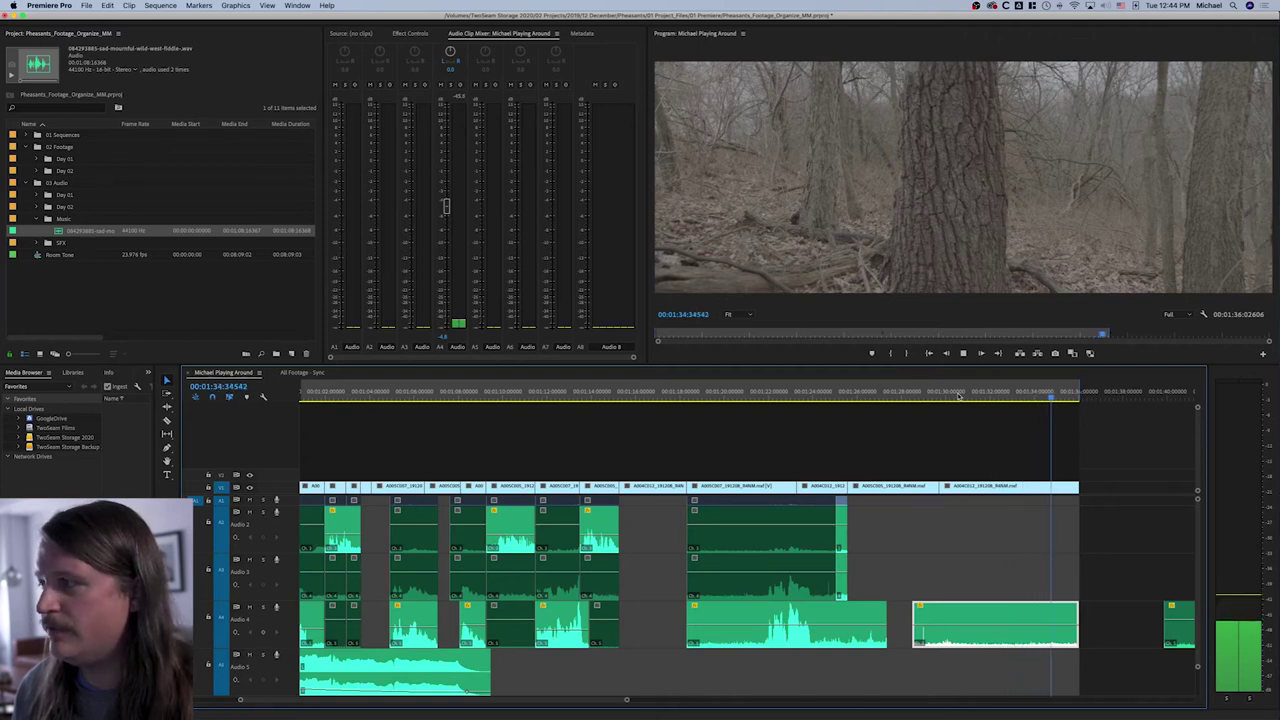
key(space)
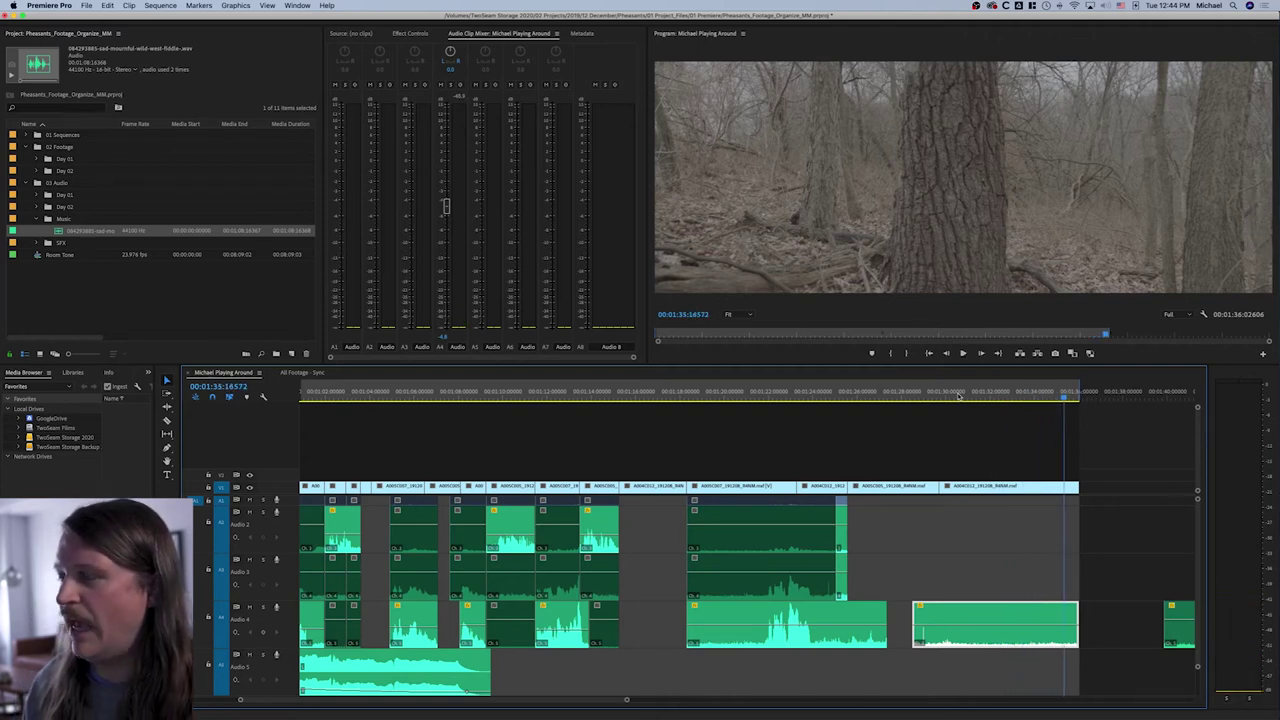
Step: Trim the start of the ambience piece at the end of Audio 4 to about 1:31
mouse_move(958, 396)
mouse_down()
mouse_move(936, 399)
mouse_move(958, 400)
mouse_up()
drag(899, 612, 958, 612)
drag(886, 392, 795, 397)
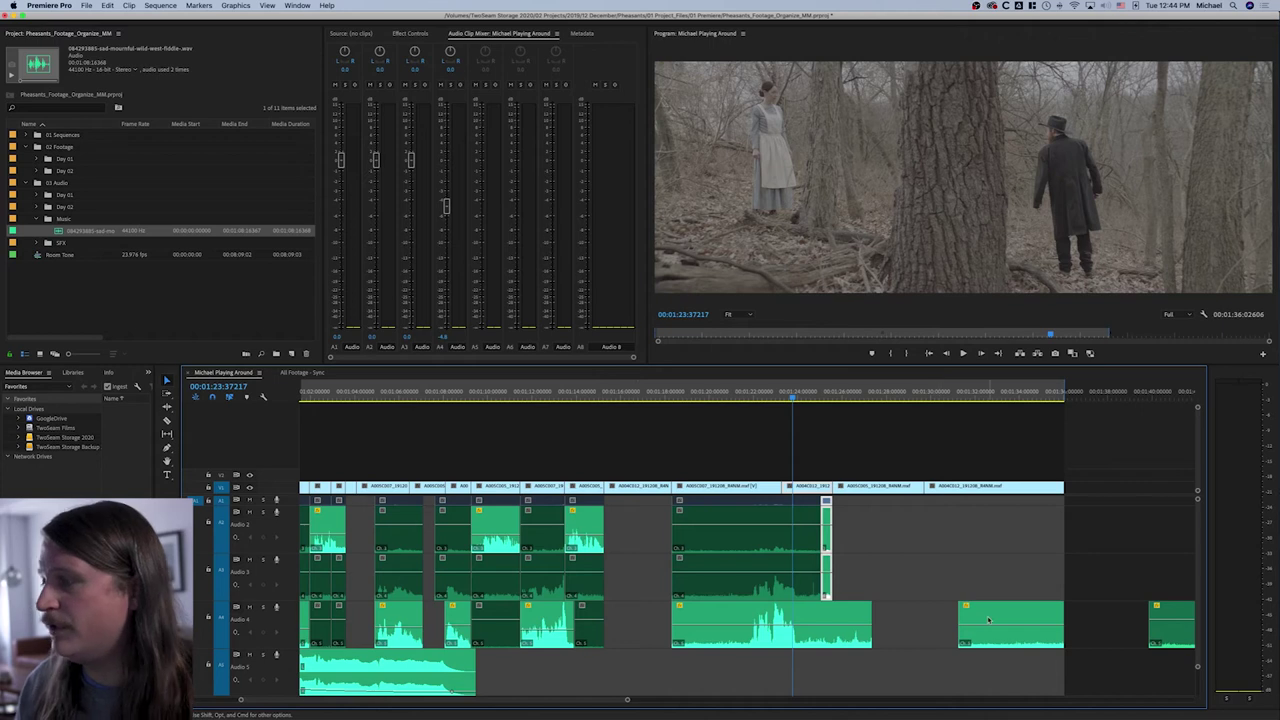
scroll(922, 619, down, 5)
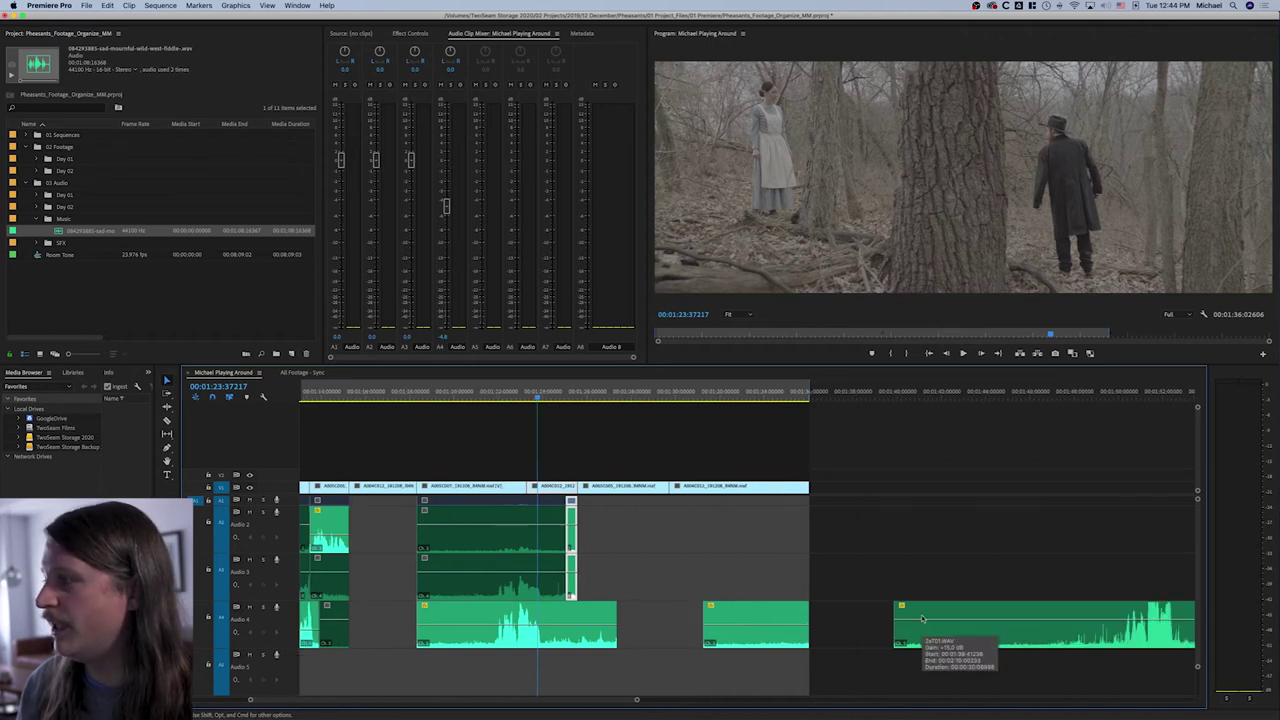
Step: Delete the leftover Audio 4 clip that sits past the end of the picture
click(947, 610)
key(BackSpace)
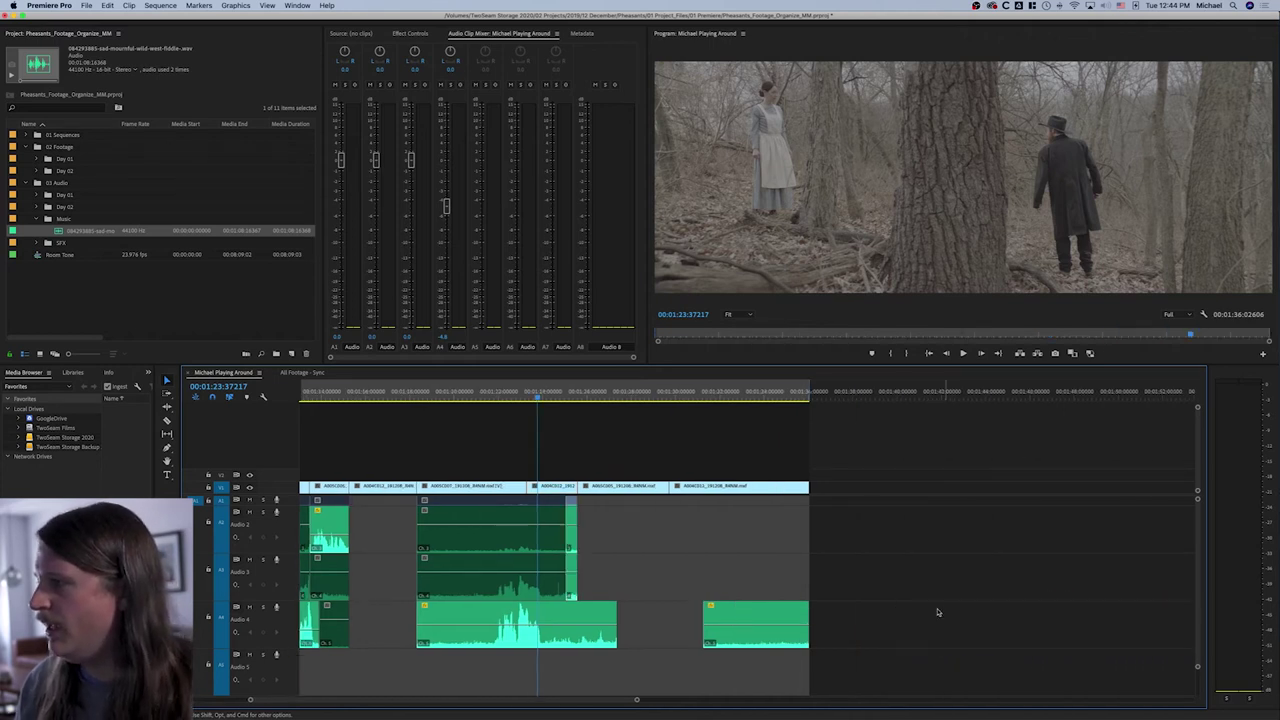
scroll(511, 427, up, 1)
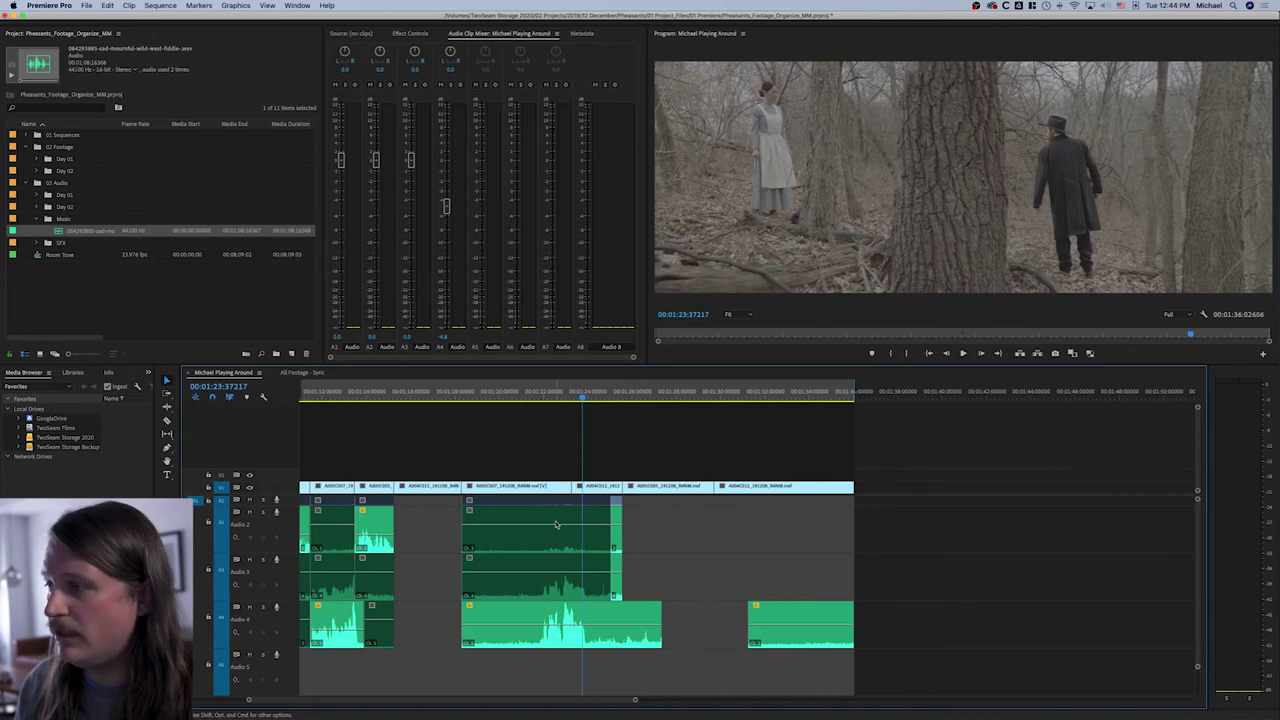
Step: Move the ambience piece at the end of Audio 4 into the gap between about 1:15 and 1:18
click(493, 397)
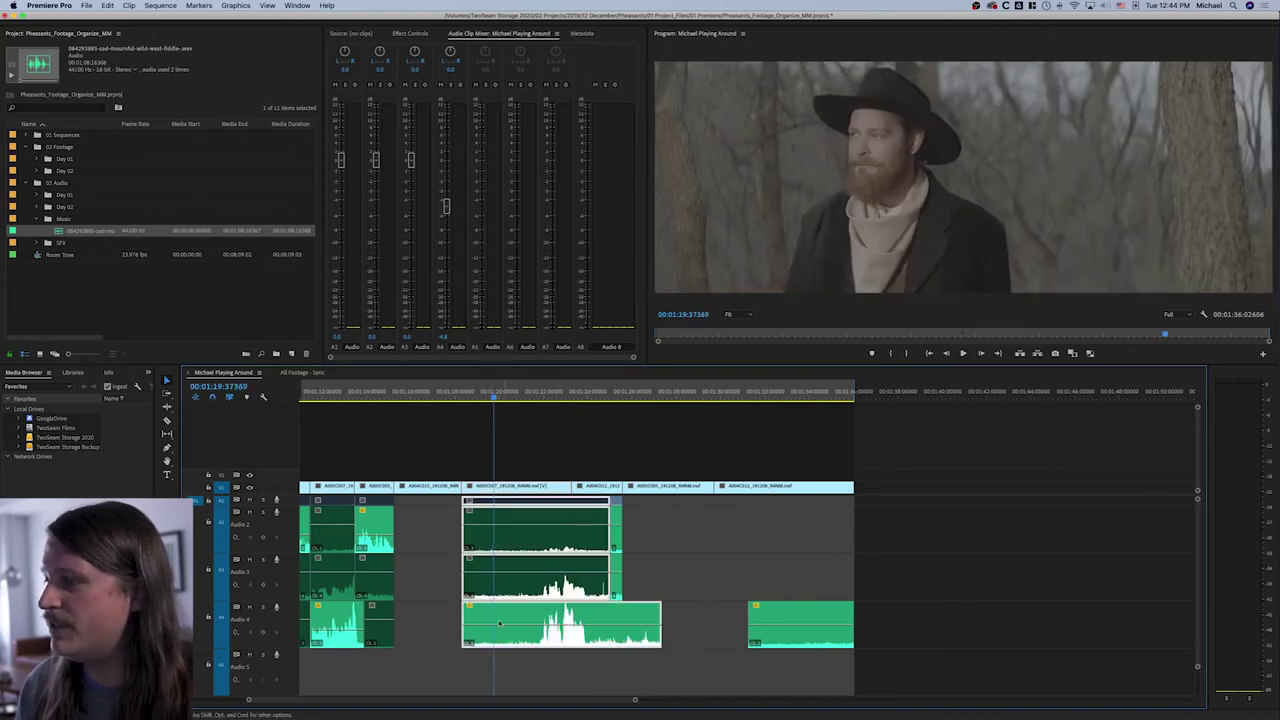
click(783, 616)
scroll(783, 616, up, 1)
scroll(965, 623, up, 2)
drag(922, 619, 518, 622)
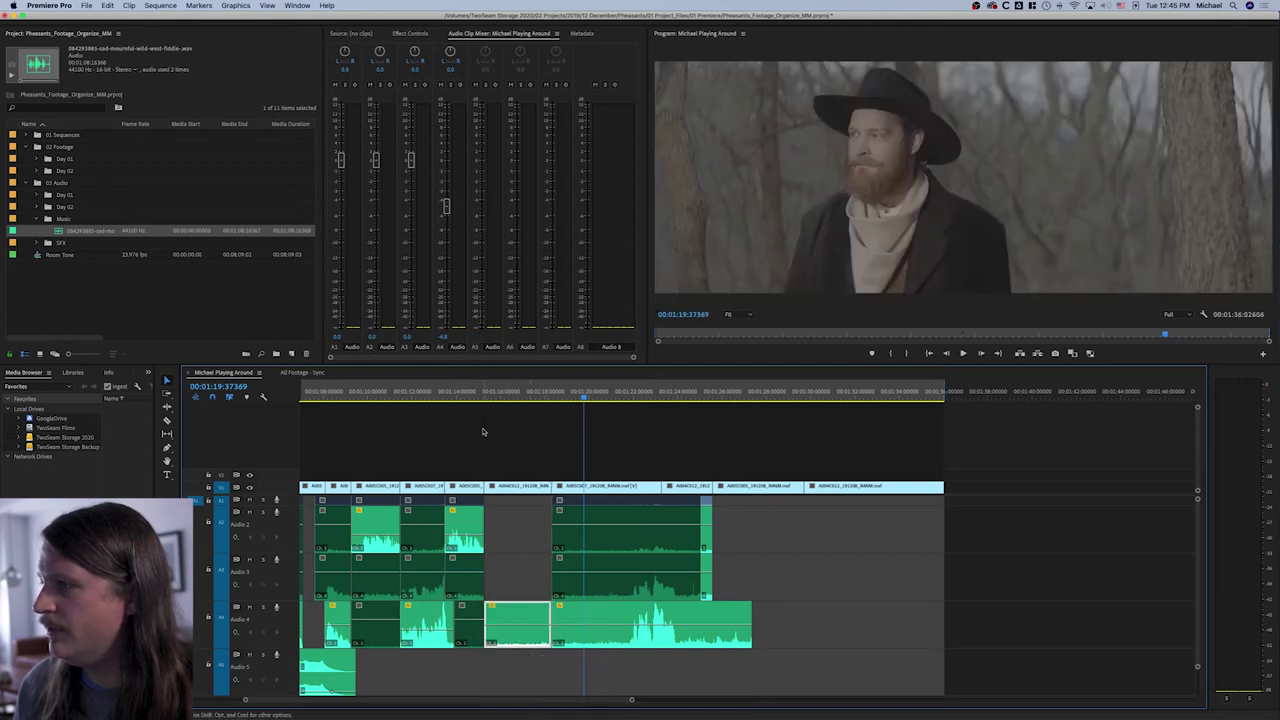
Step: Disable the ambience piece in the 1:15 gap on Audio 4 and play from about 1:12 through the man's shot
click(461, 400)
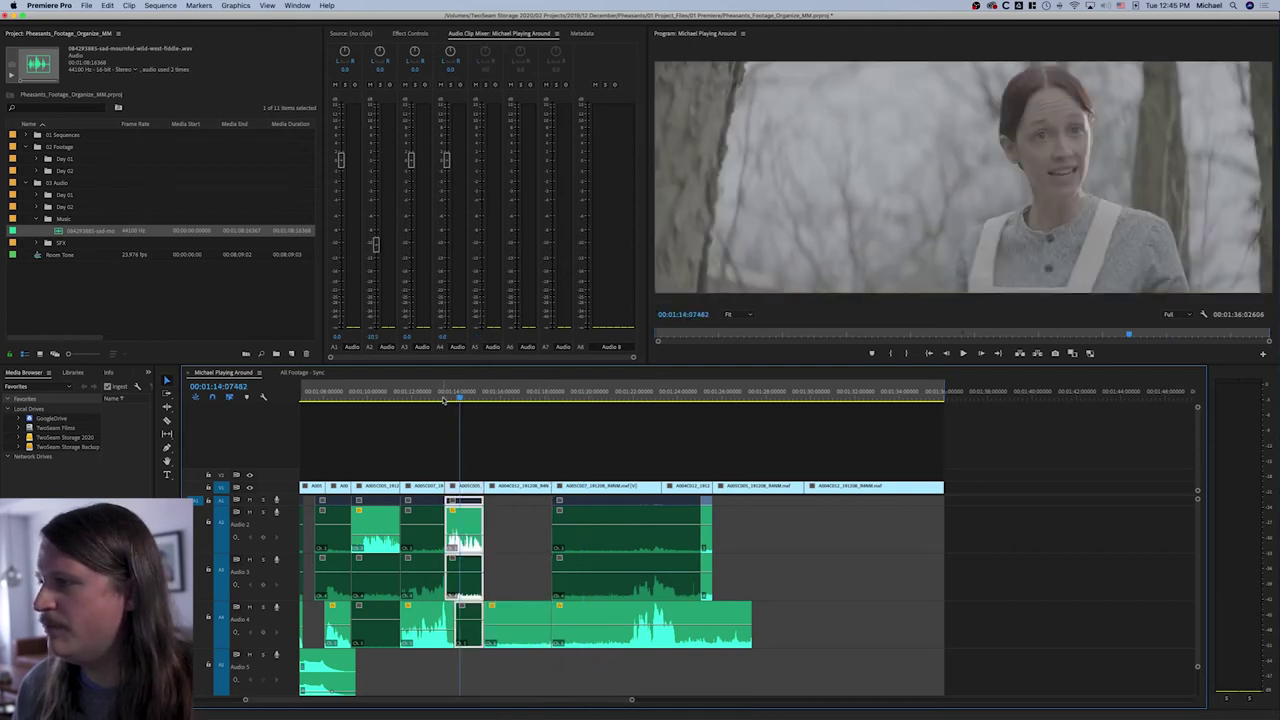
click(425, 399)
click(516, 612)
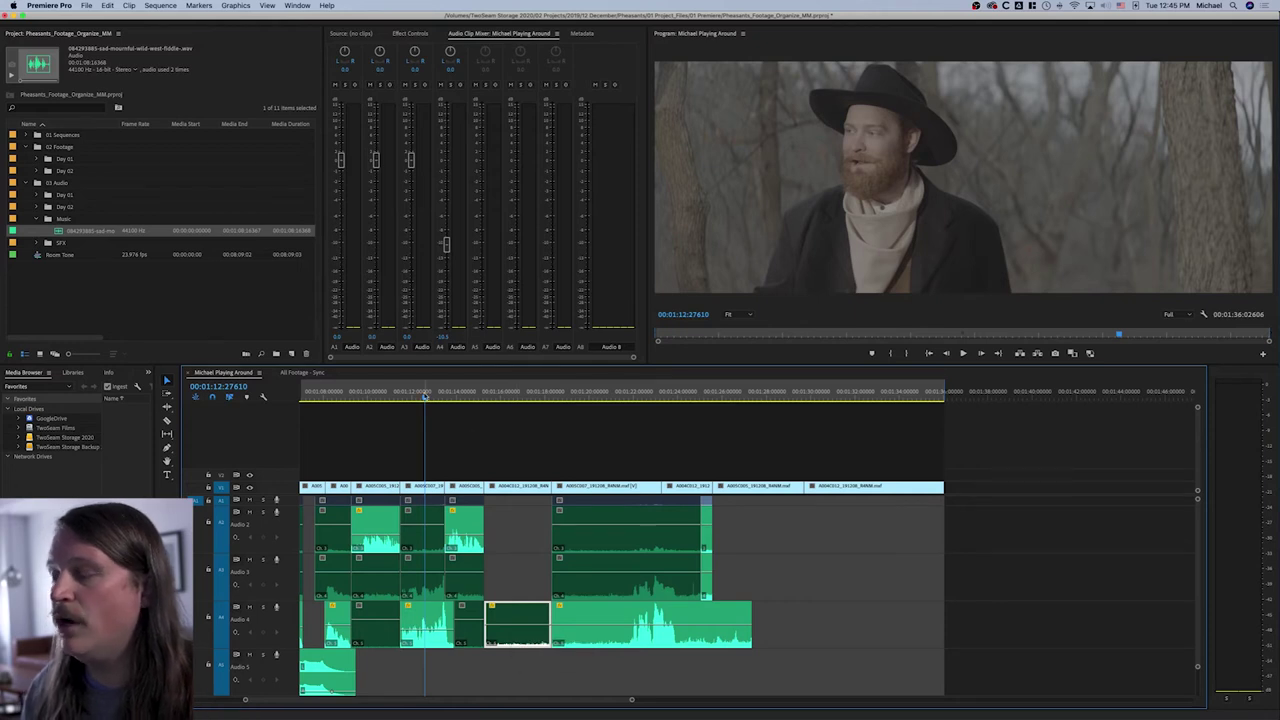
key(space)
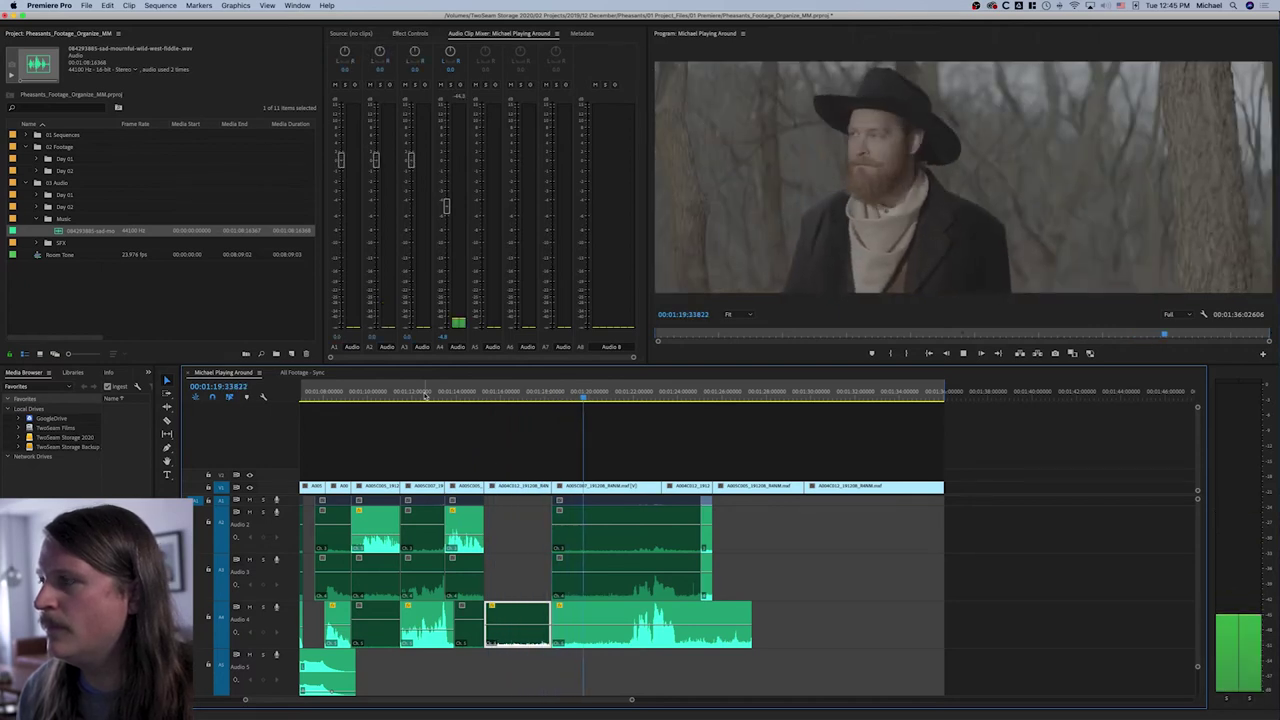
key(space)
key(d)
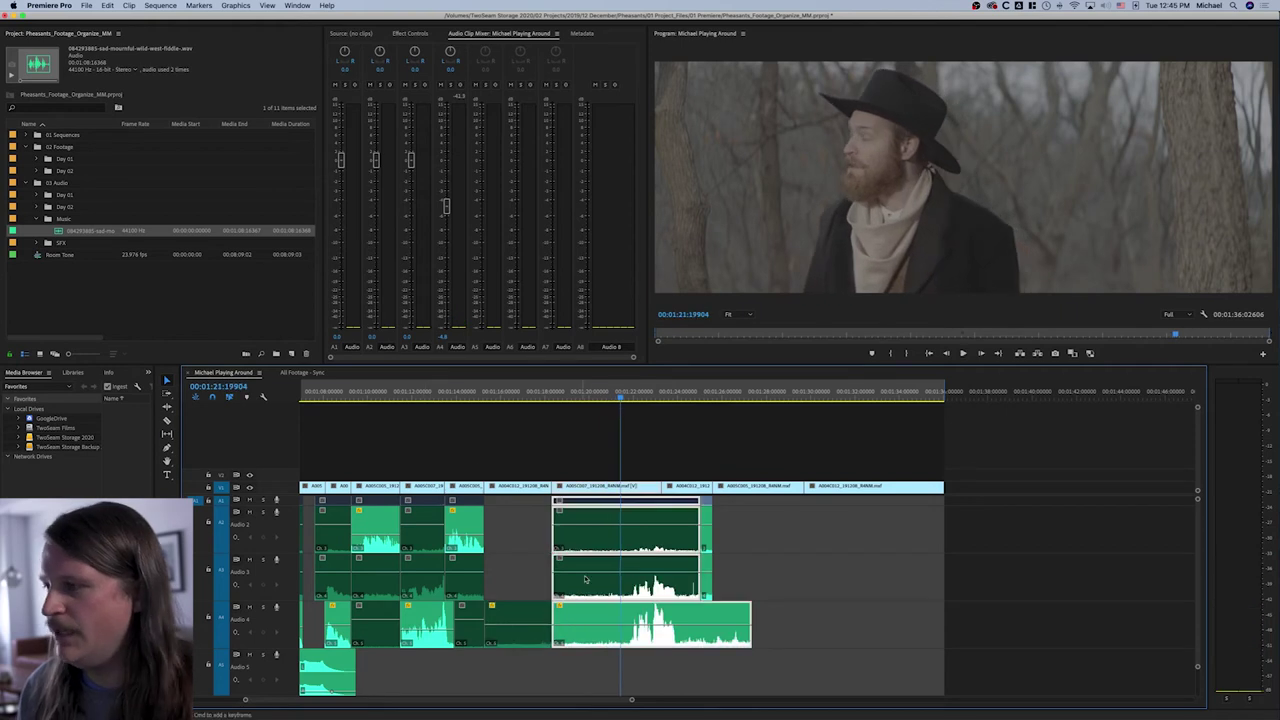
Step: Replay the gap from about 1:14 to 1:23 with the ambience piece still disabled
drag(518, 618, 527, 618)
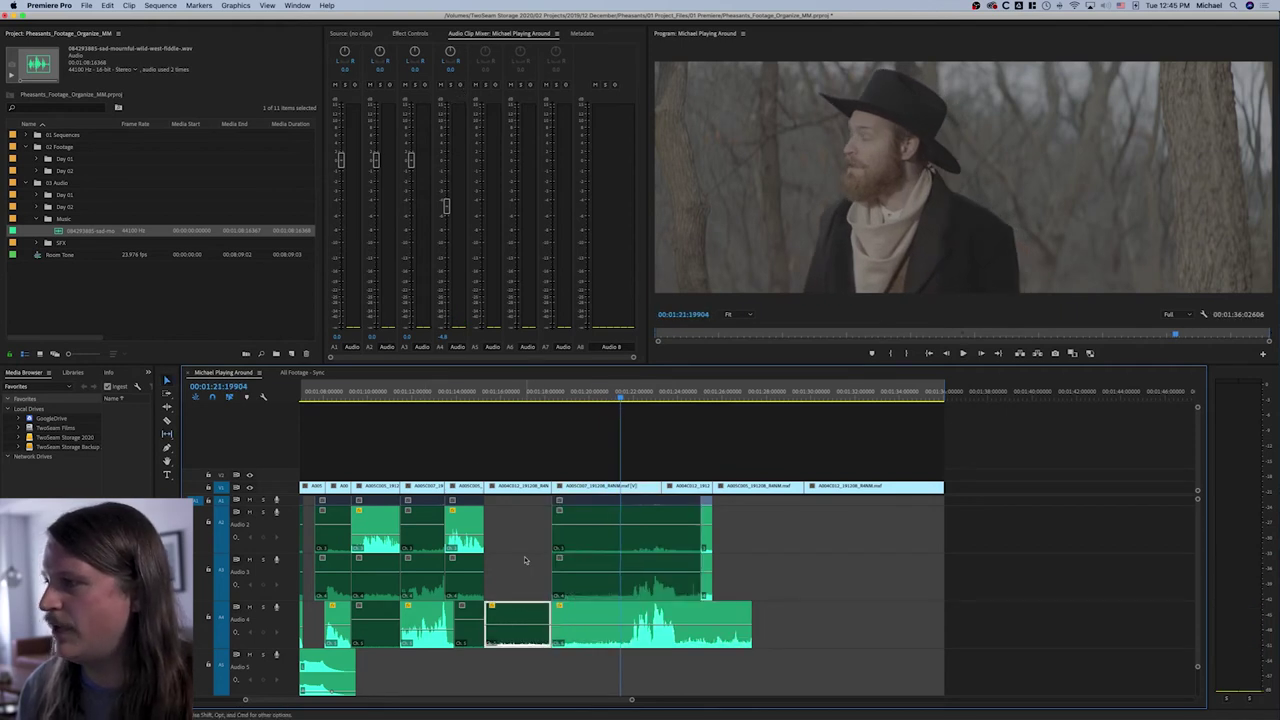
click(488, 392)
key(space)
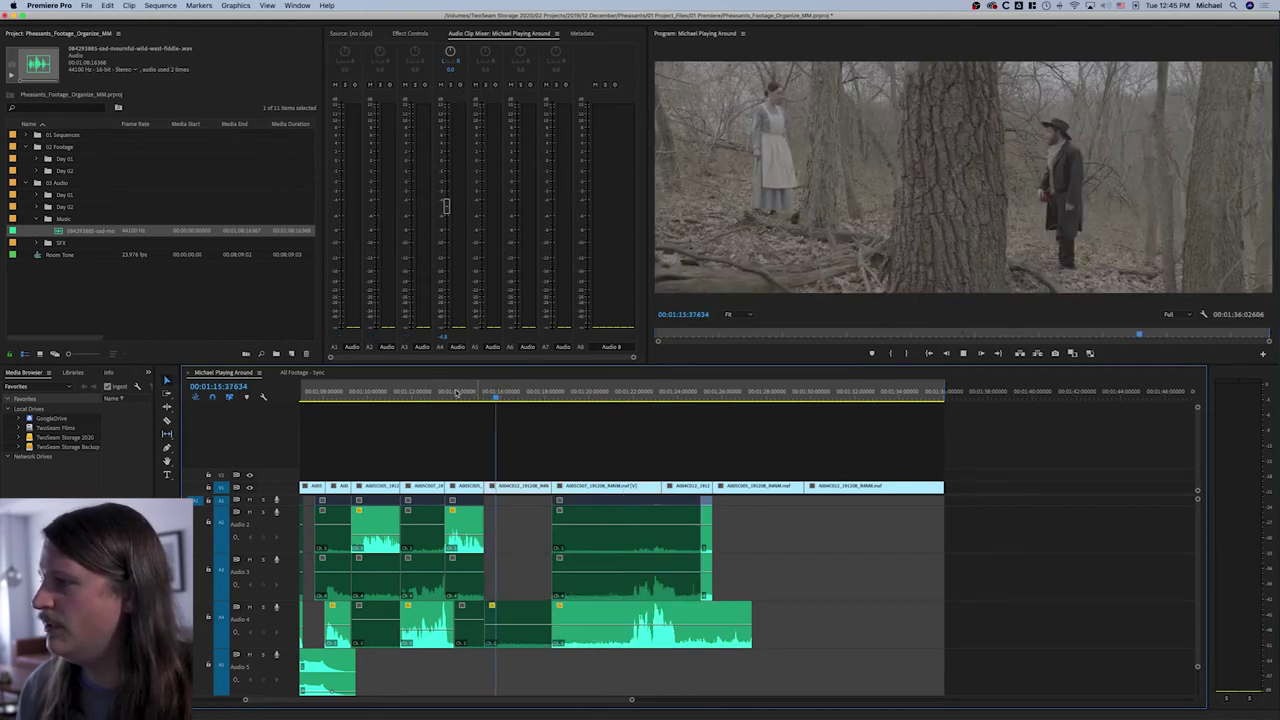
click(453, 392)
key(d)
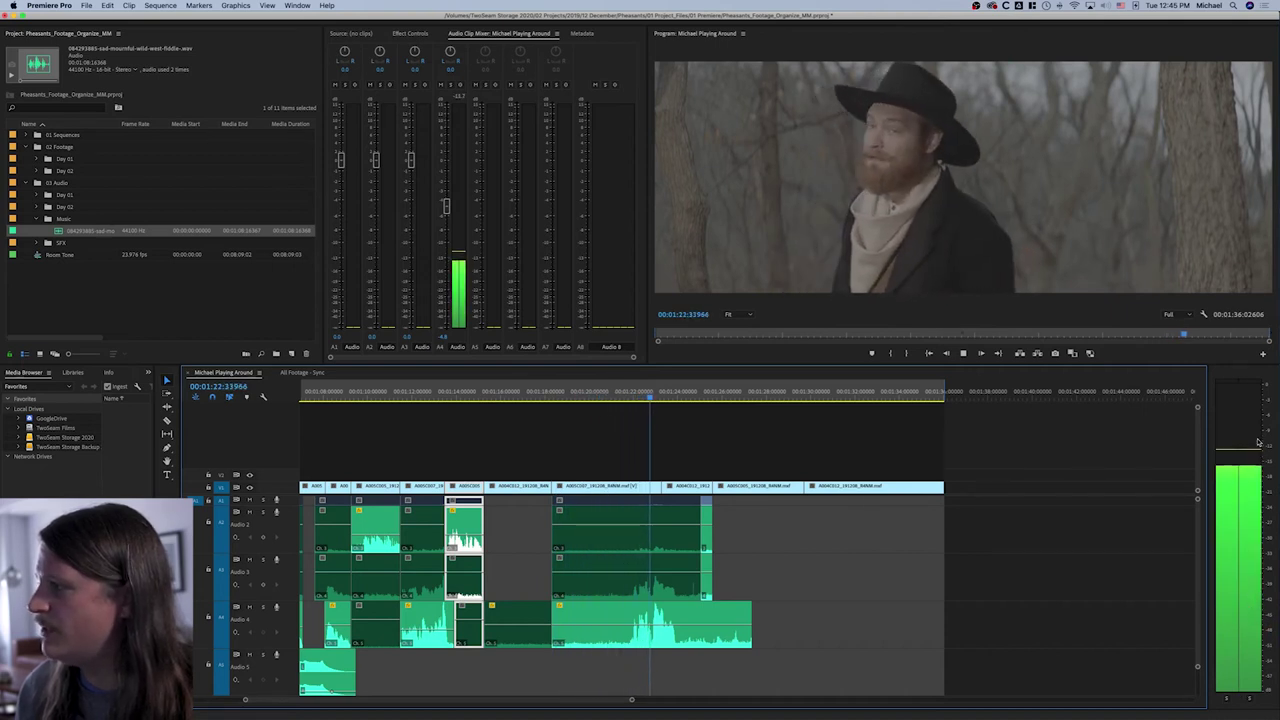
key(super+z)
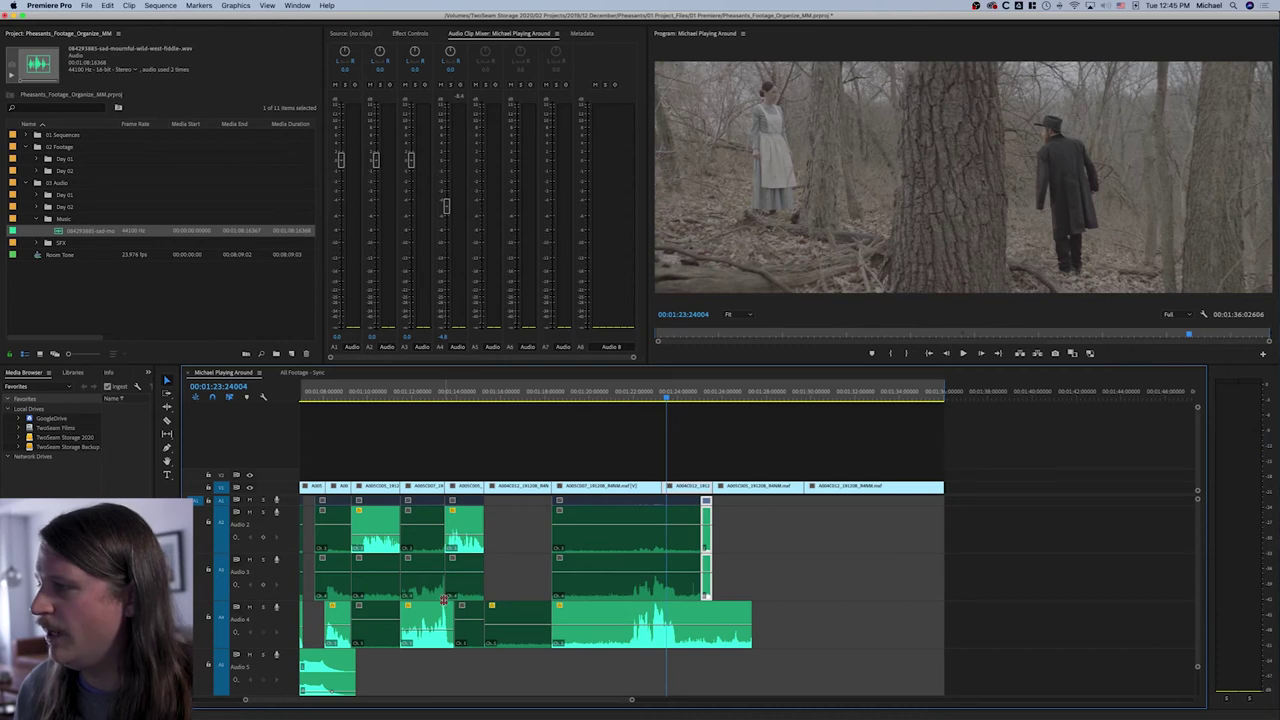
Step: Re-enable the ambience piece at about 1:15 on Audio 4 and play from about 1:12 across the cuts
click(517, 624)
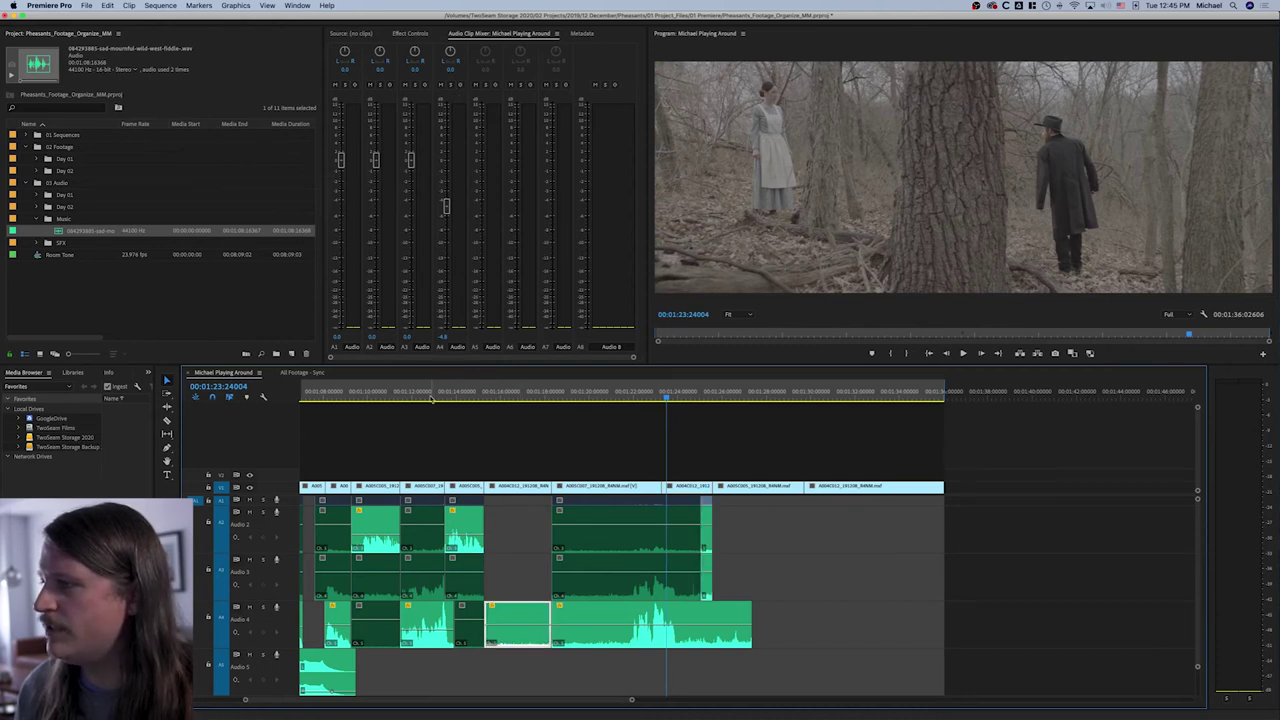
click(408, 393)
key(space)
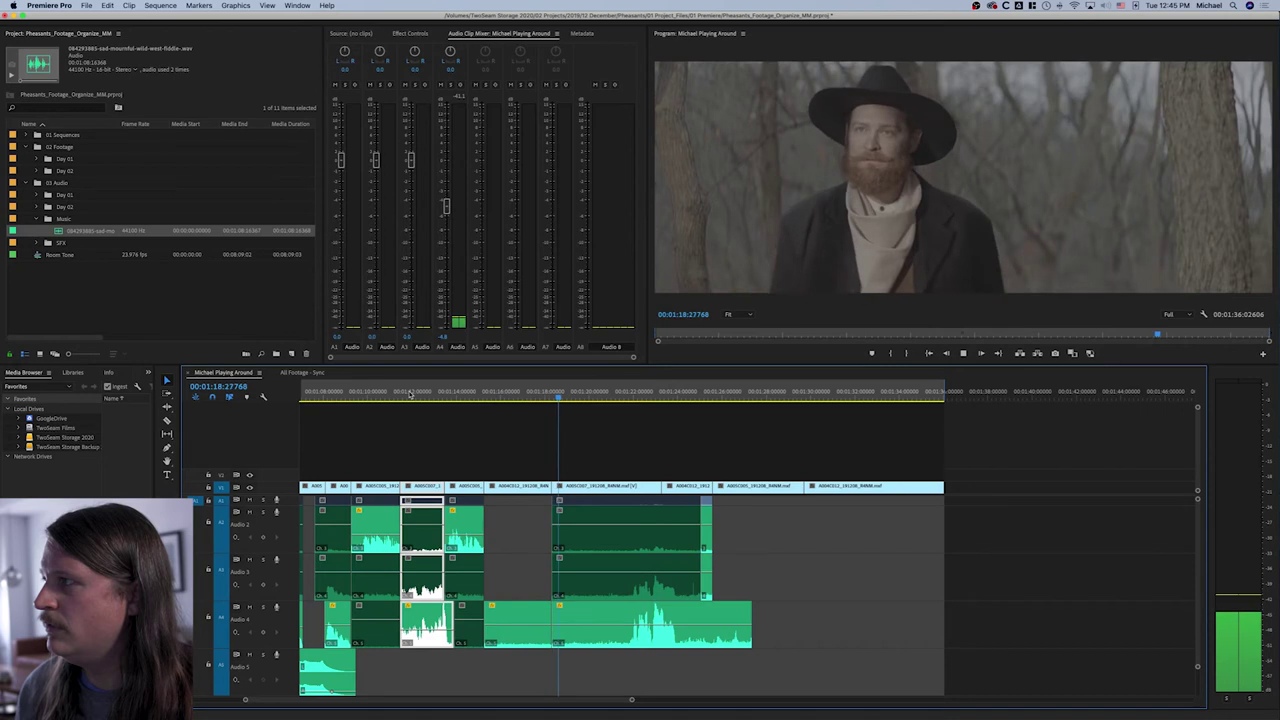
key(space)
click(497, 392)
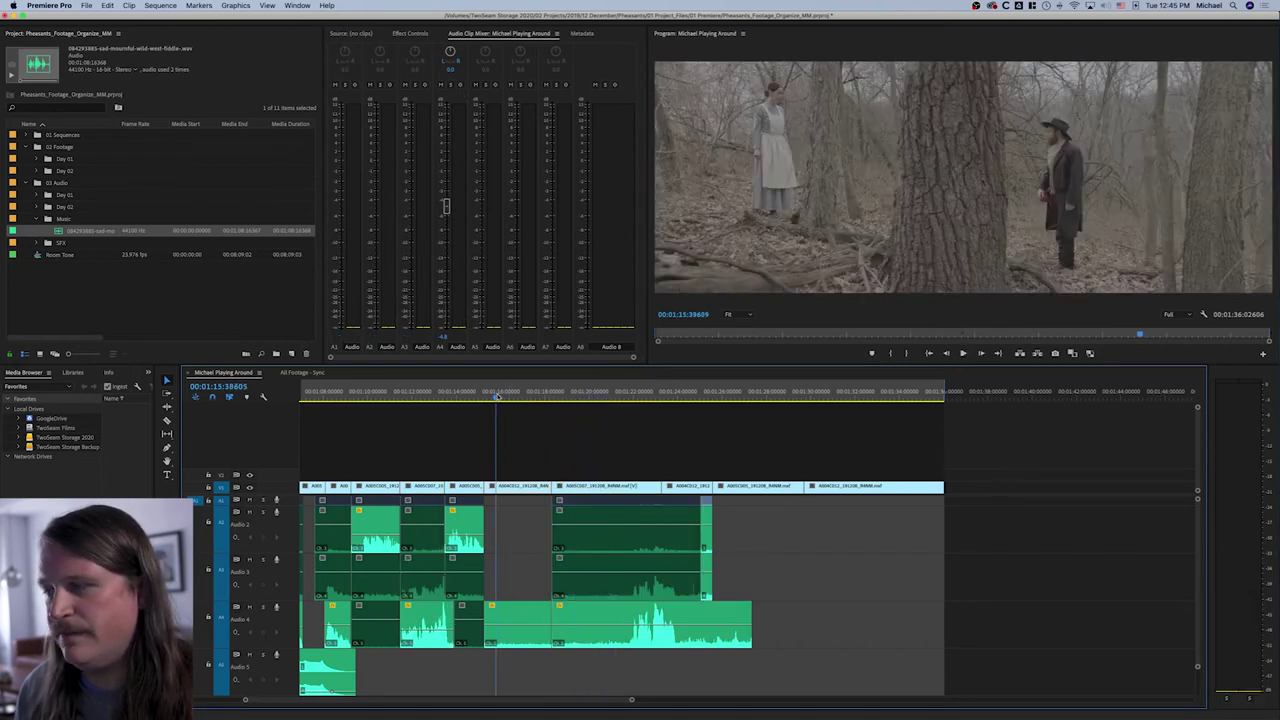
Step: Copy the ambience piece onto Audio 6 beneath the two empty gaps at about 1:04 and 1:07, trimmed to each gap's length
click(530, 603)
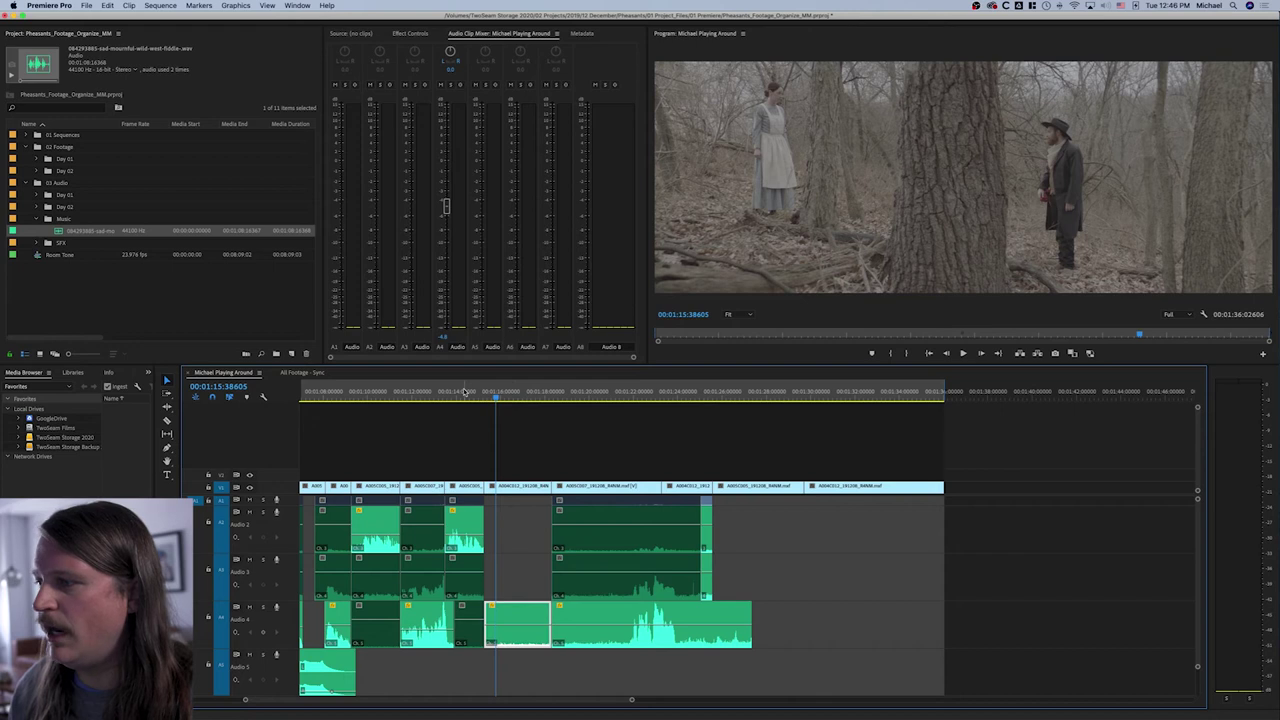
scroll(467, 595, left, 5)
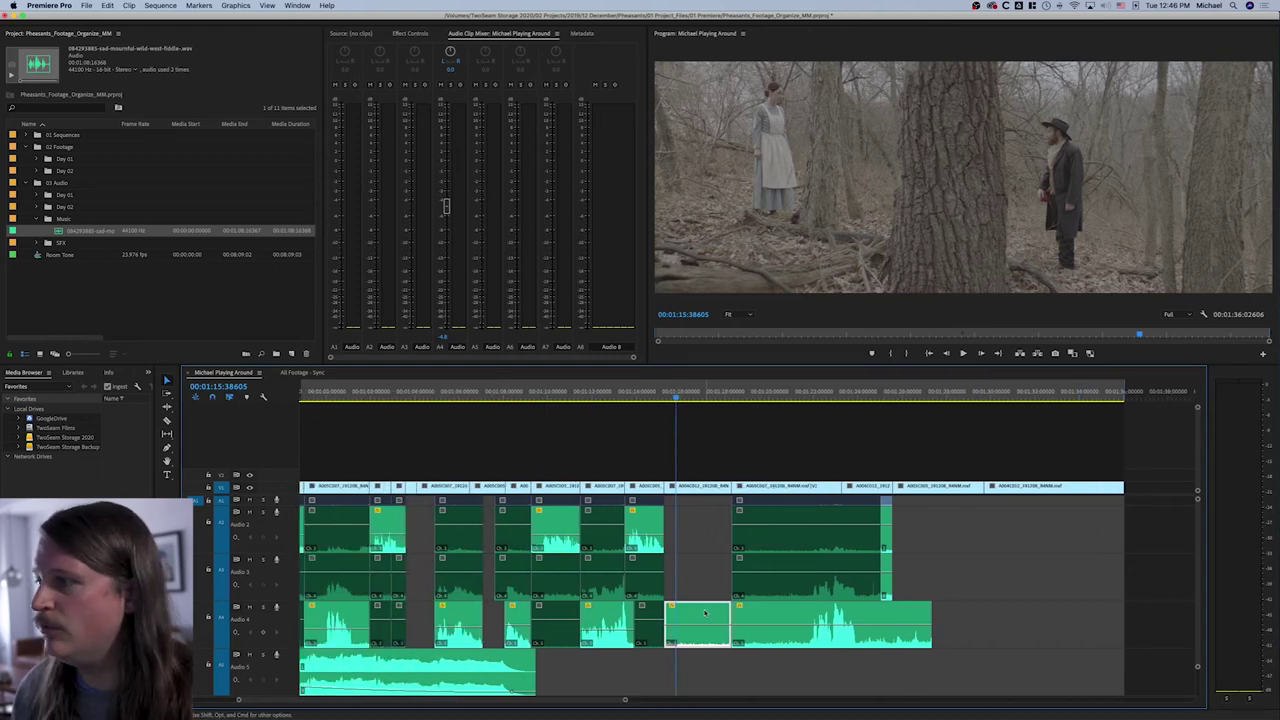
scroll(705, 612, left, 4)
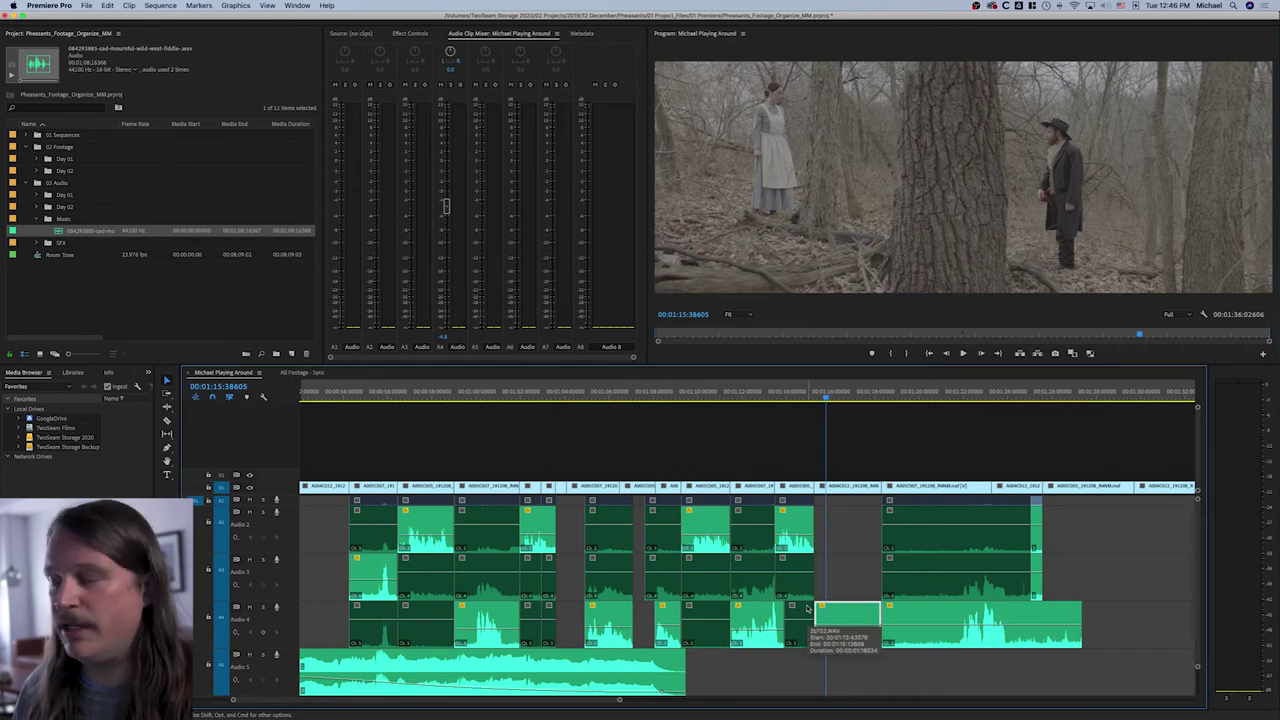
click(567, 535)
click(639, 530)
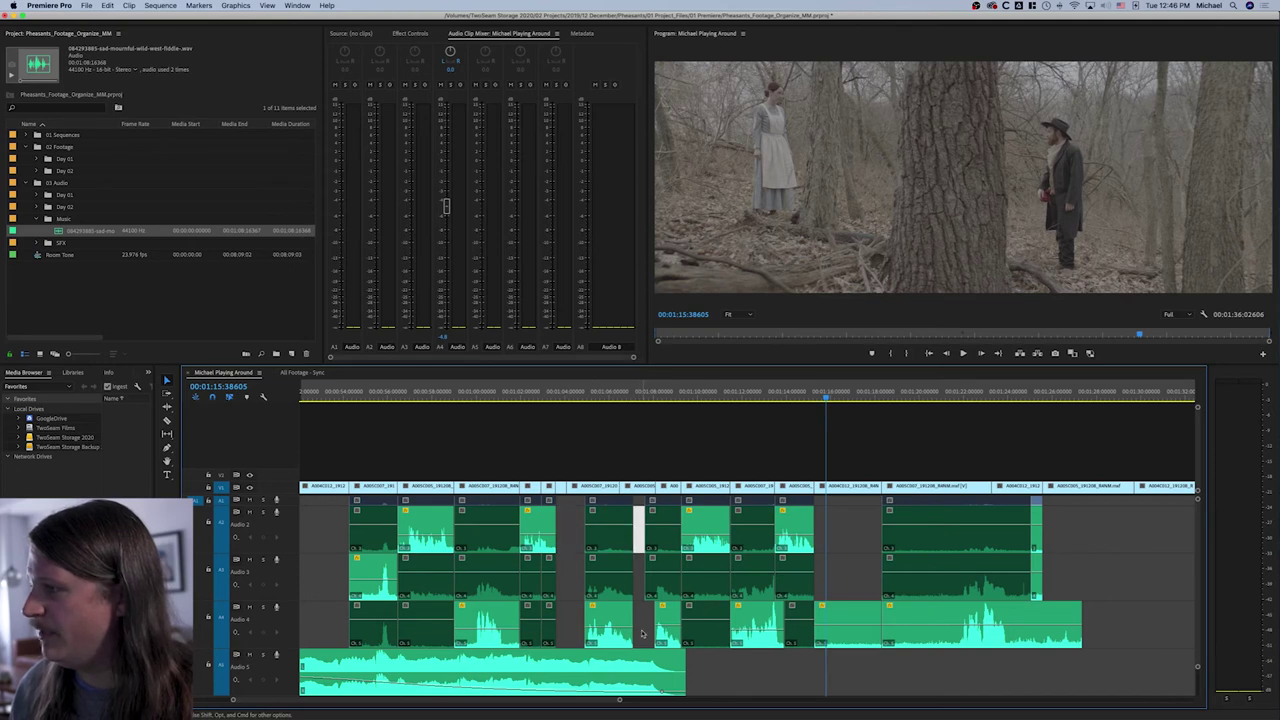
click(642, 633)
scroll(645, 632, down, 1)
click(853, 577)
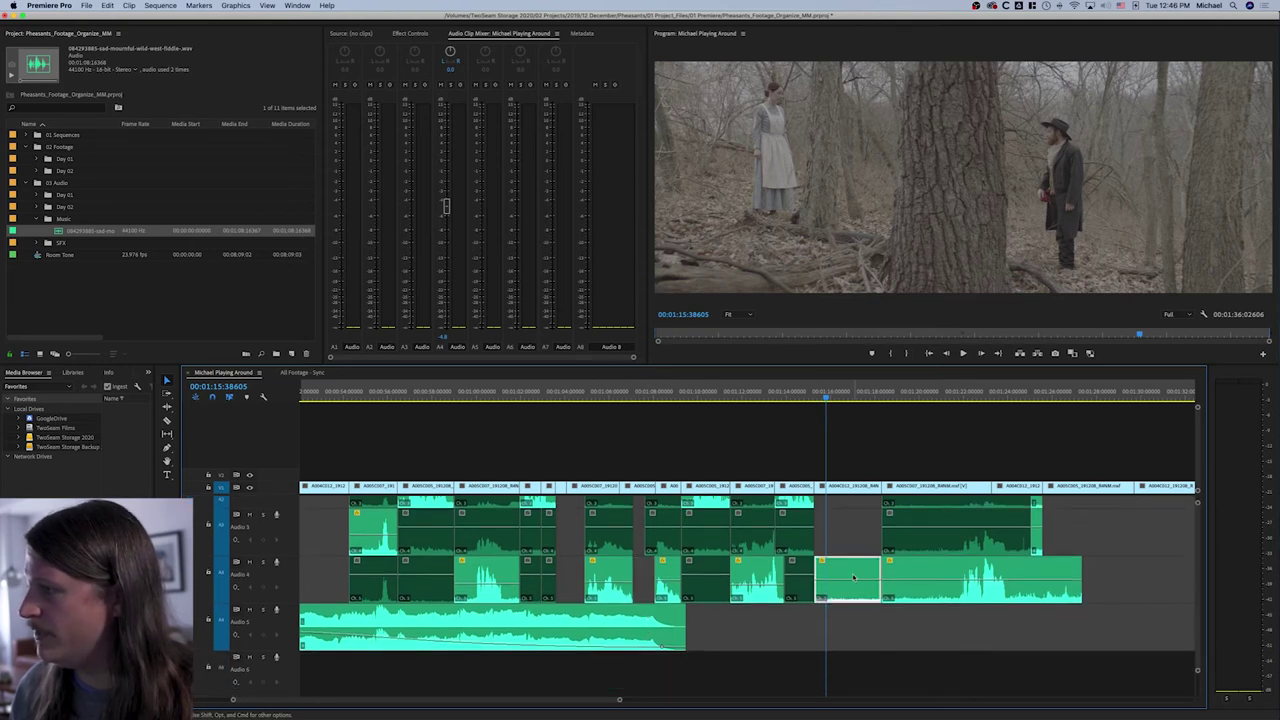
drag(853, 573, 655, 662)
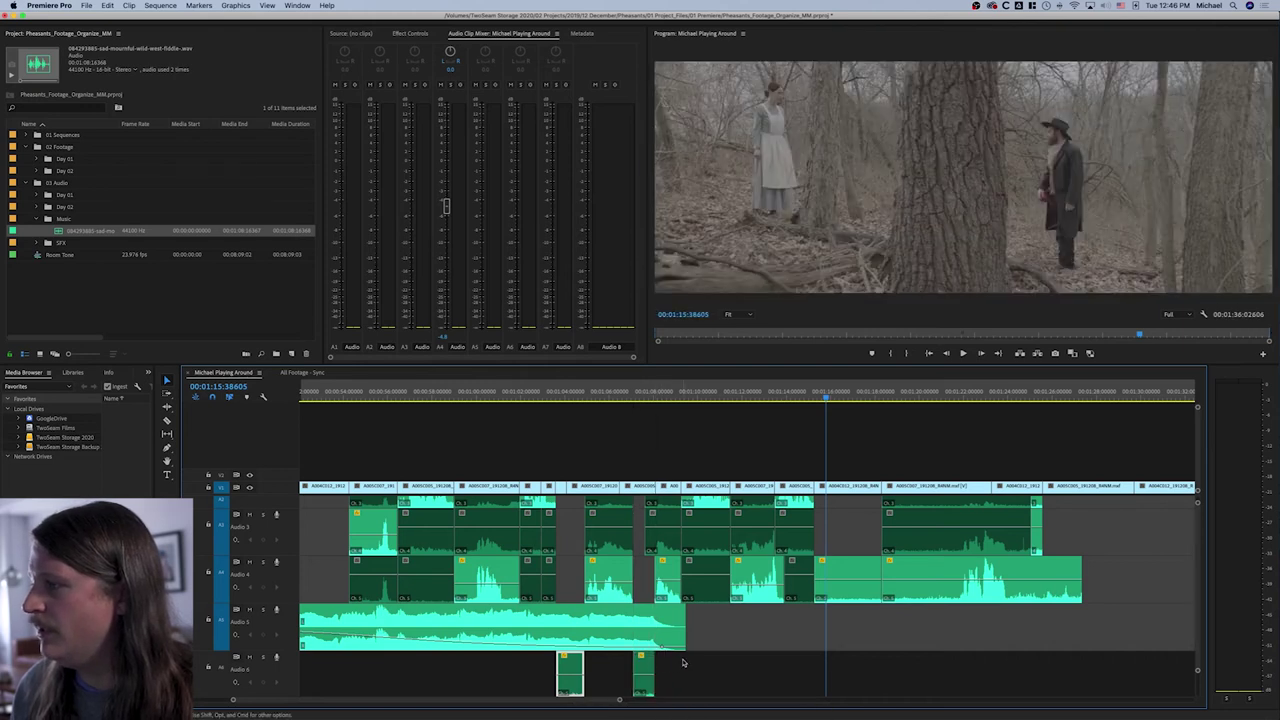
Step: Move the two trimmed ambience pieces from Audio 6 up into the matching gaps on Audio 4
scroll(647, 658, up, 1)
scroll(647, 658, down, 3)
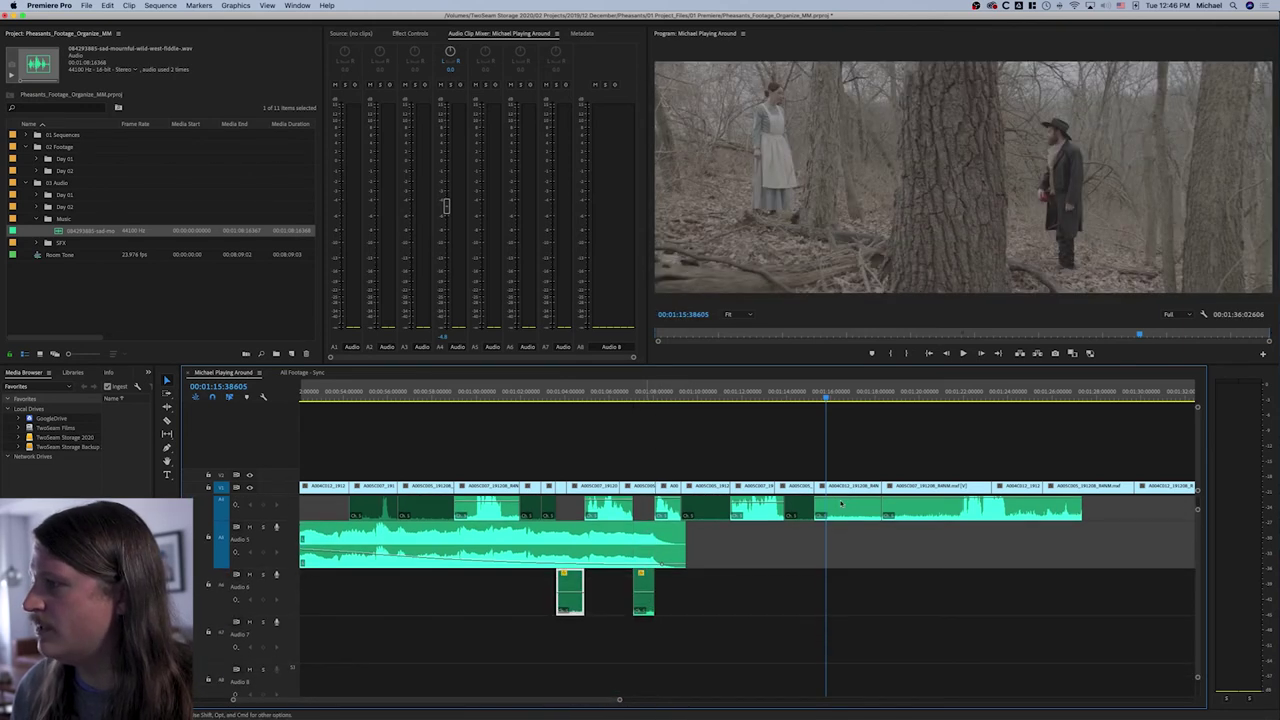
scroll(842, 574, up, 2)
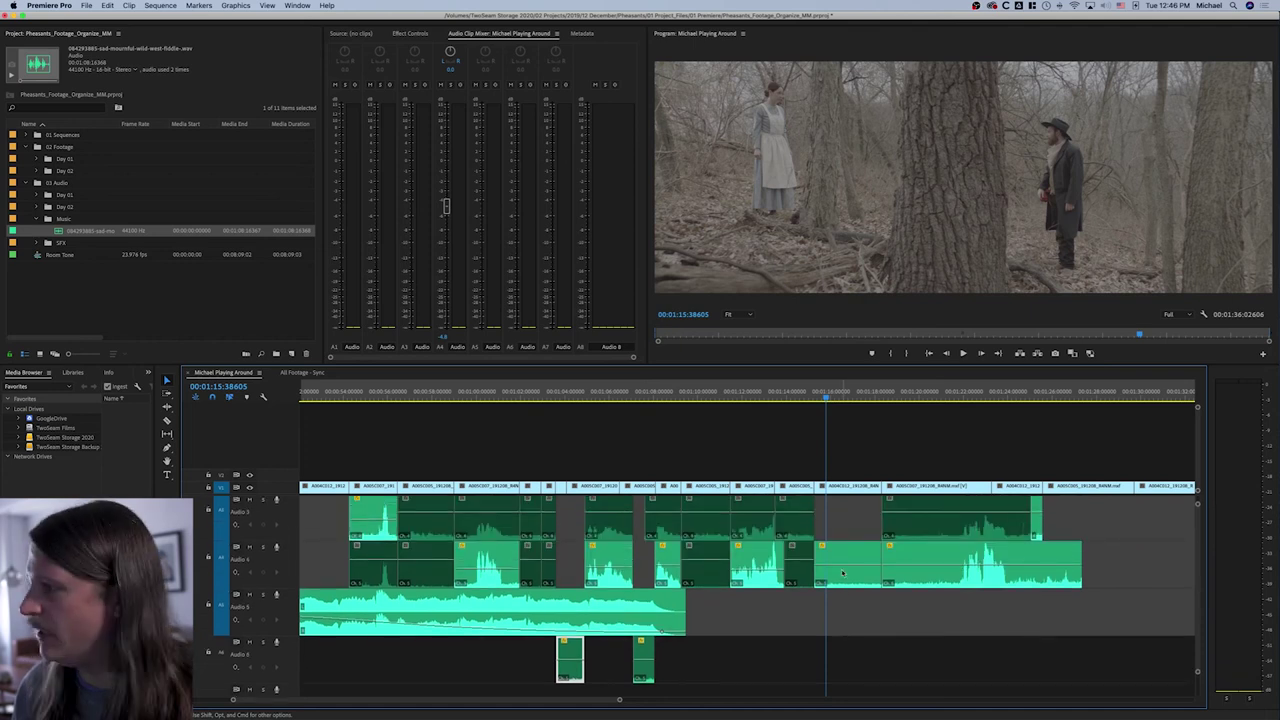
click(838, 576)
drag(836, 610, 573, 565)
drag(570, 646, 582, 563)
click(558, 655)
drag(643, 655, 647, 580)
scroll(801, 604, up, 2)
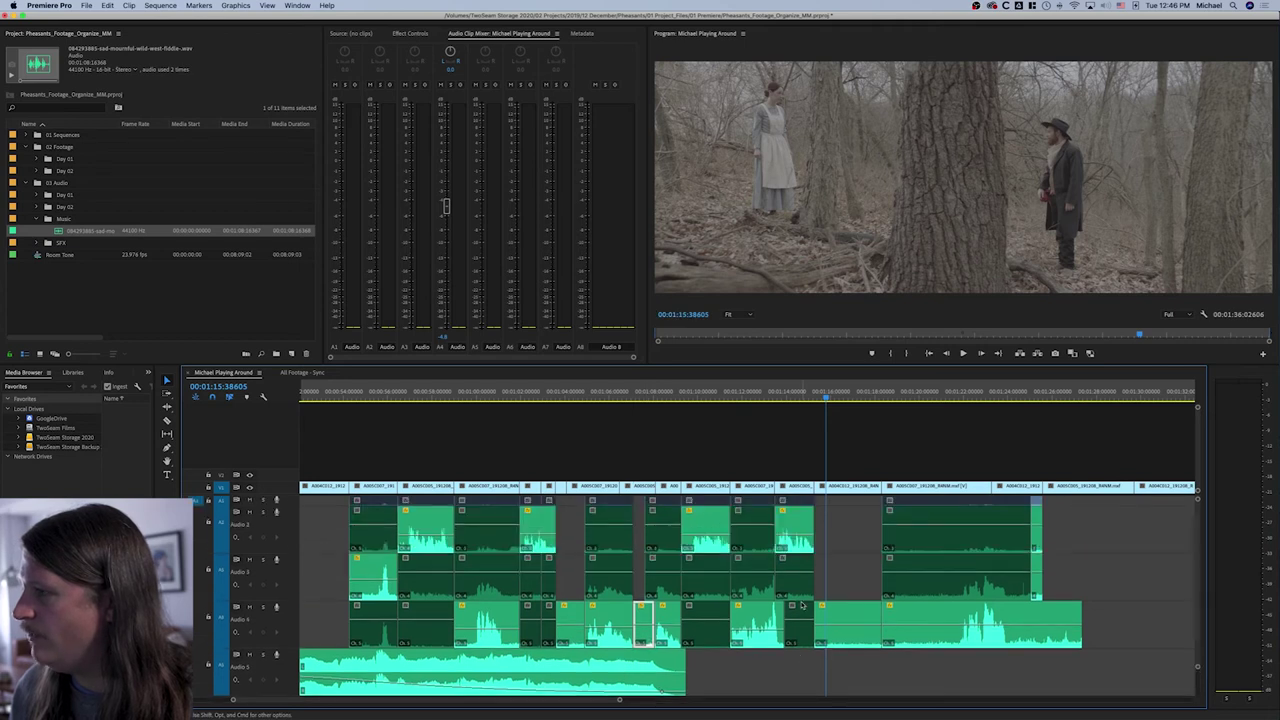
Step: Check the dialogue and ambience coverage from about 0:54 to 1:27 for remaining gaps
click(349, 397)
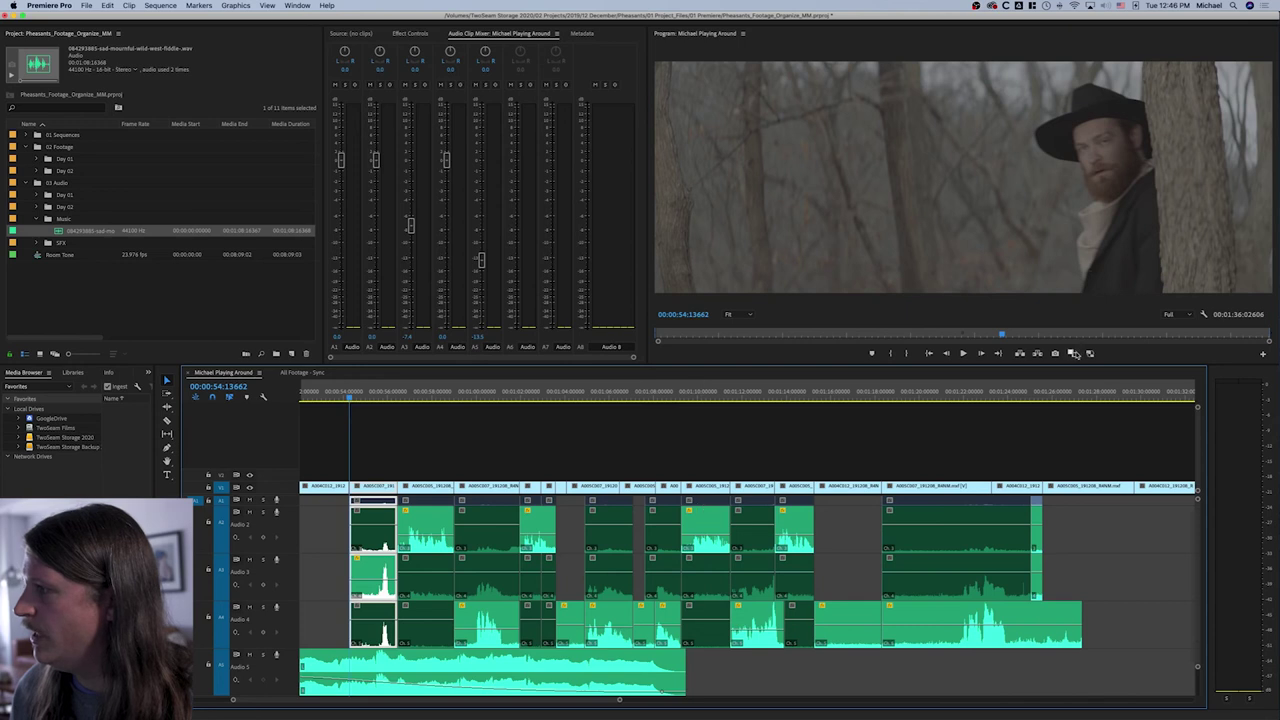
click(1081, 397)
drag(1081, 397, 1079, 397)
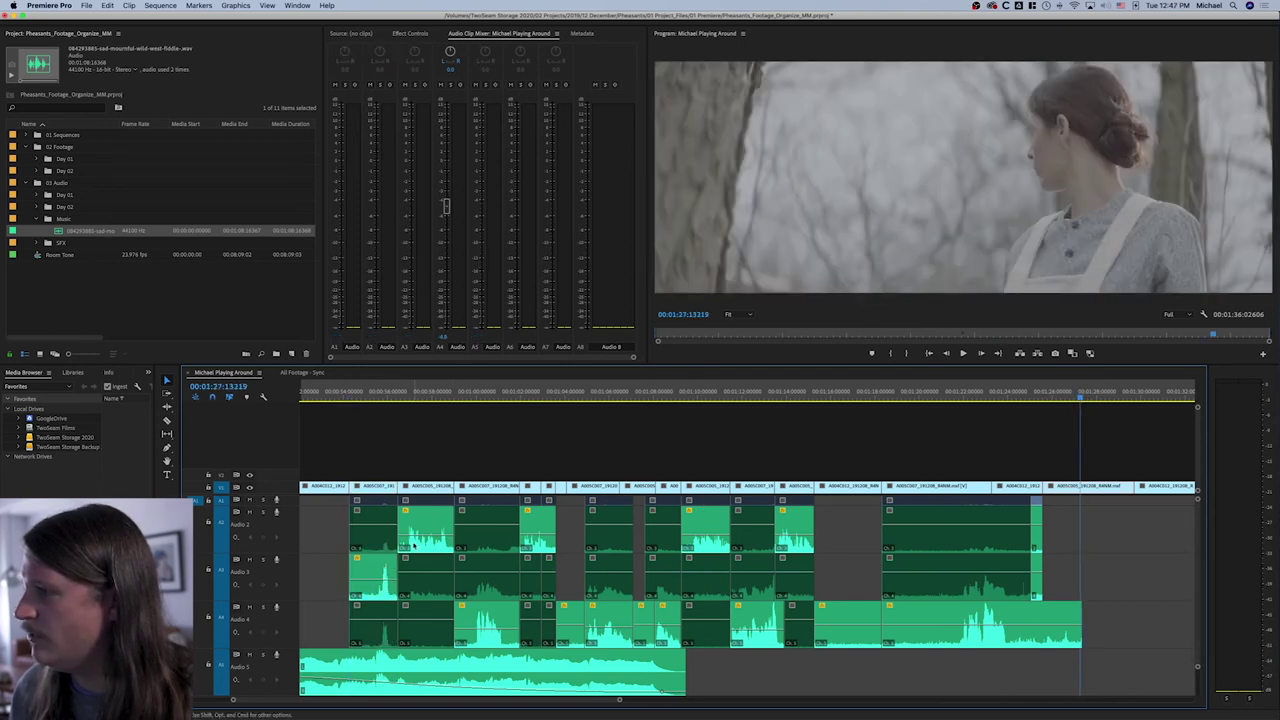
key(minus)
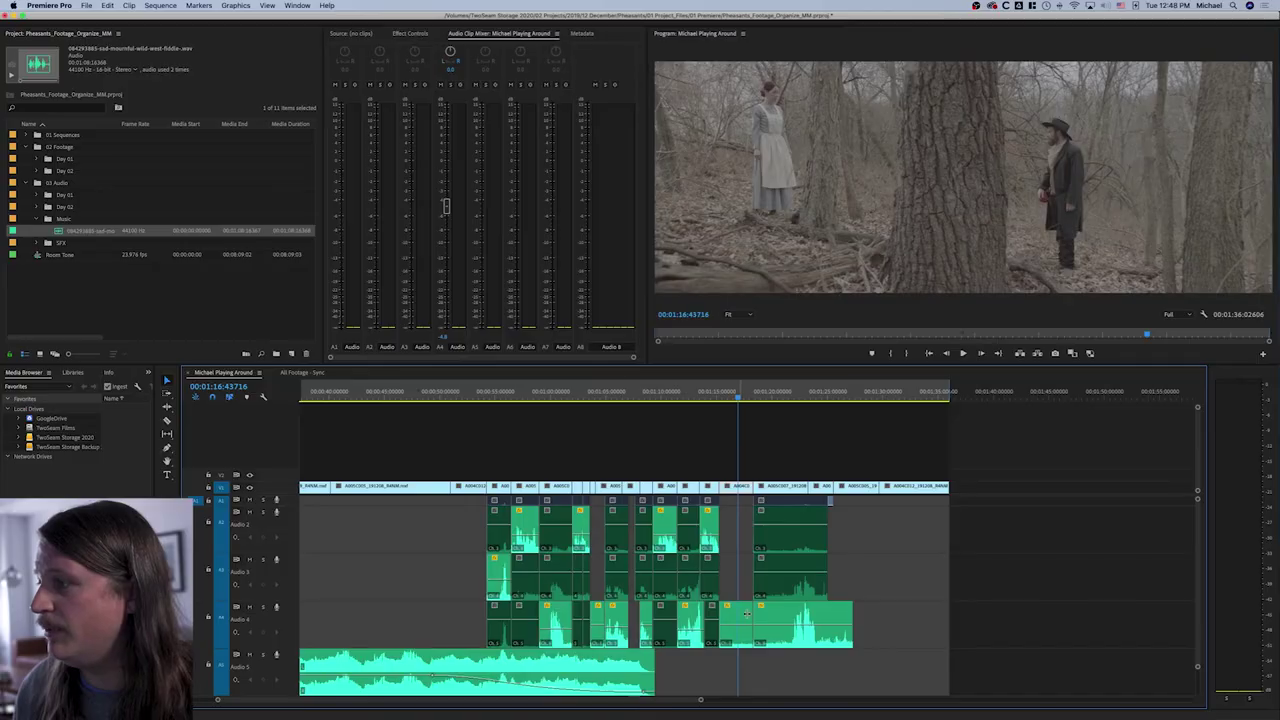
Step: Inspect the ambience piece at about 1:16 on Audio 4 and its neighbouring clips up close
click(745, 620)
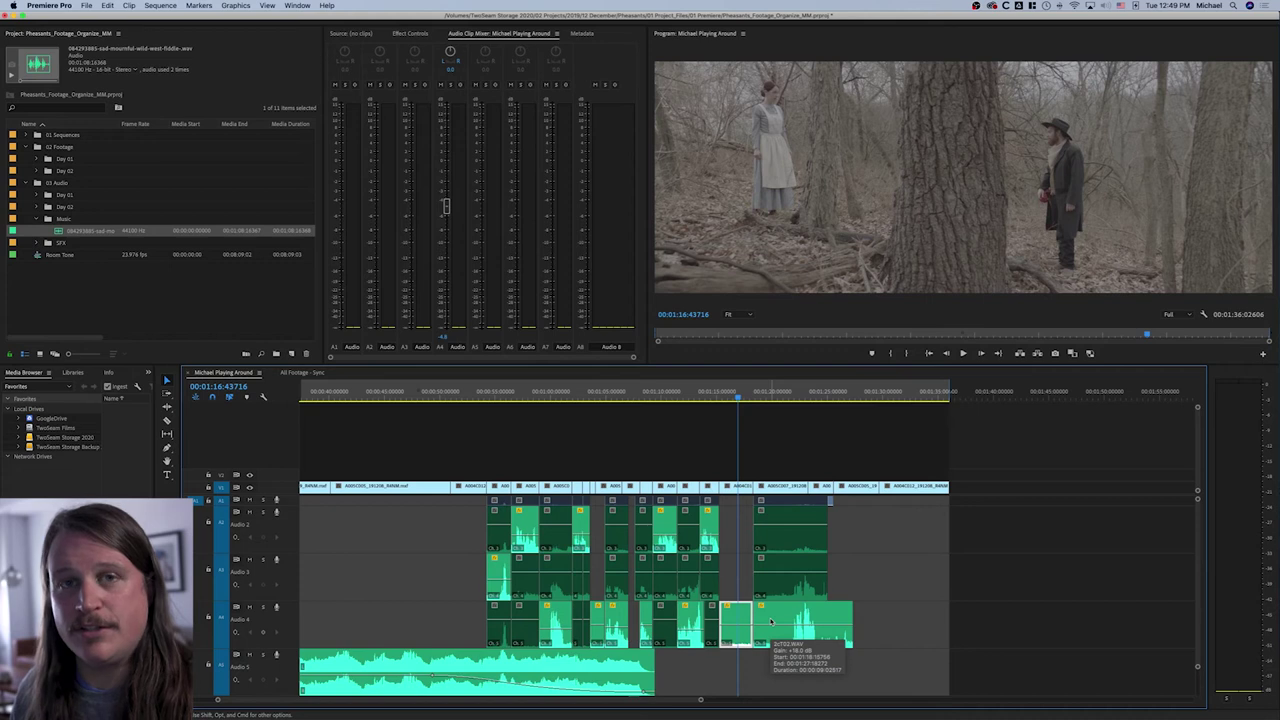
key(=)
key(=)
key(=)
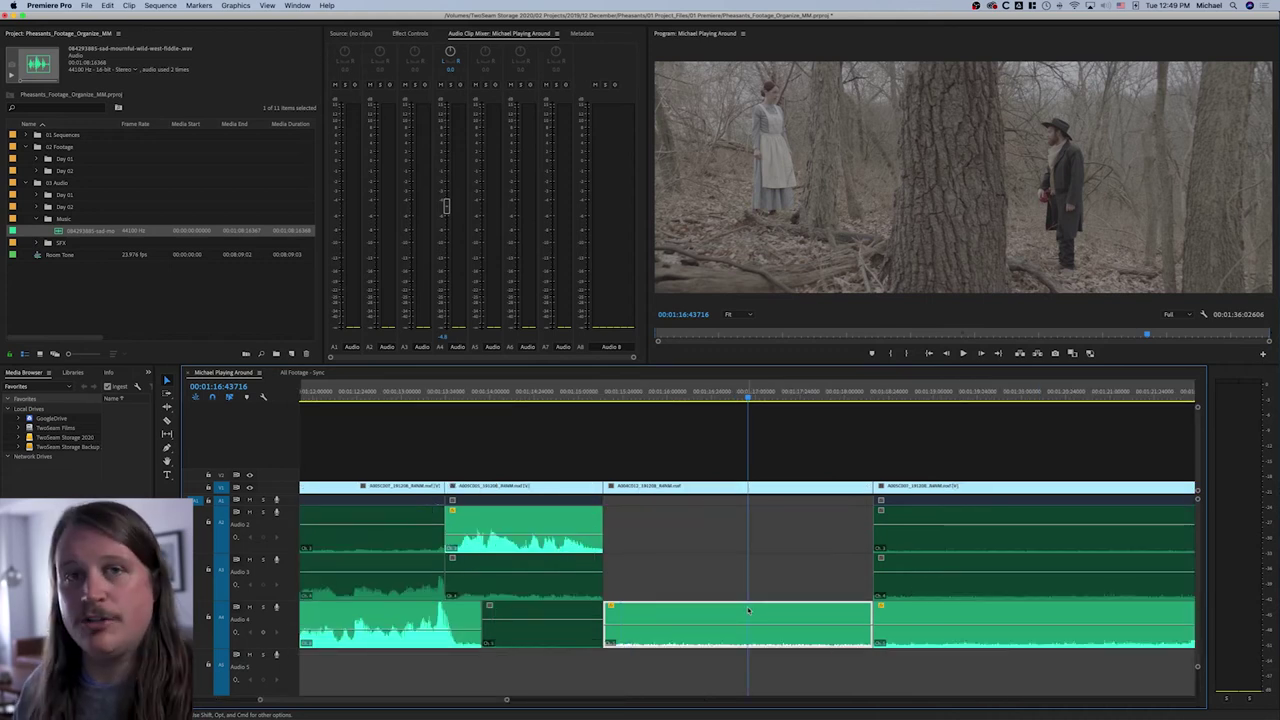
key(-)
key(-)
key(-)
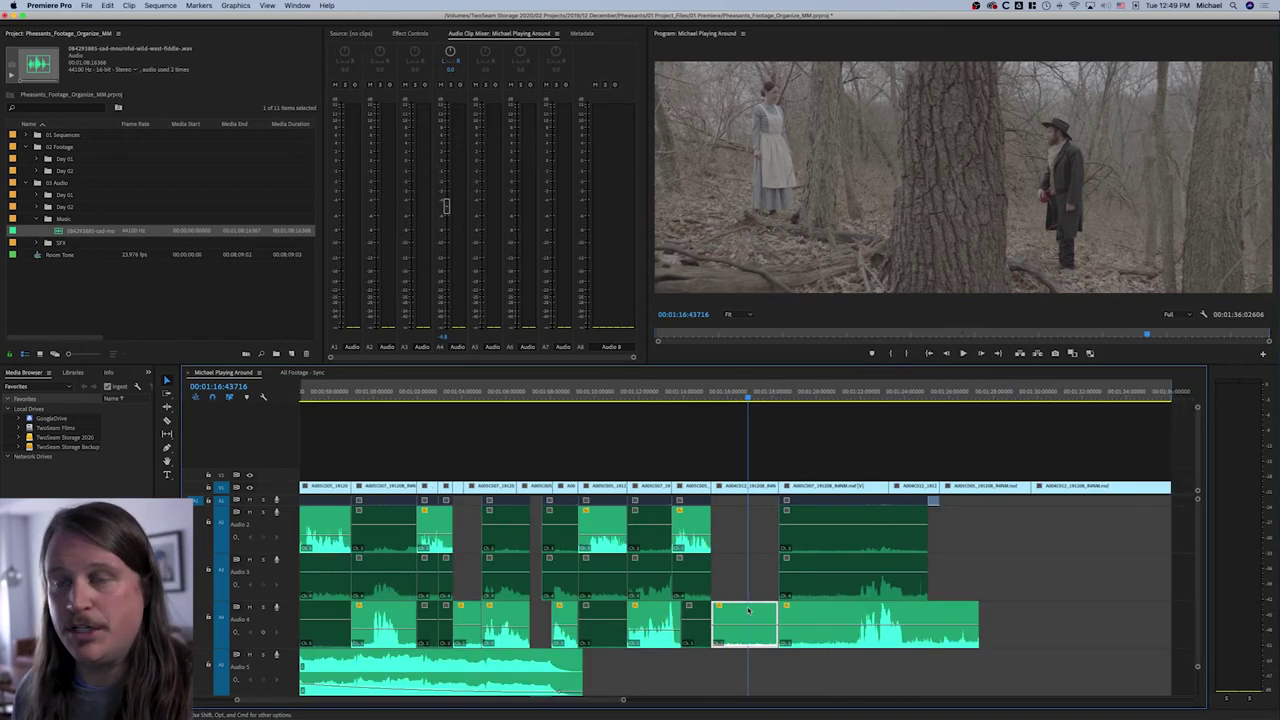
click(1039, 578)
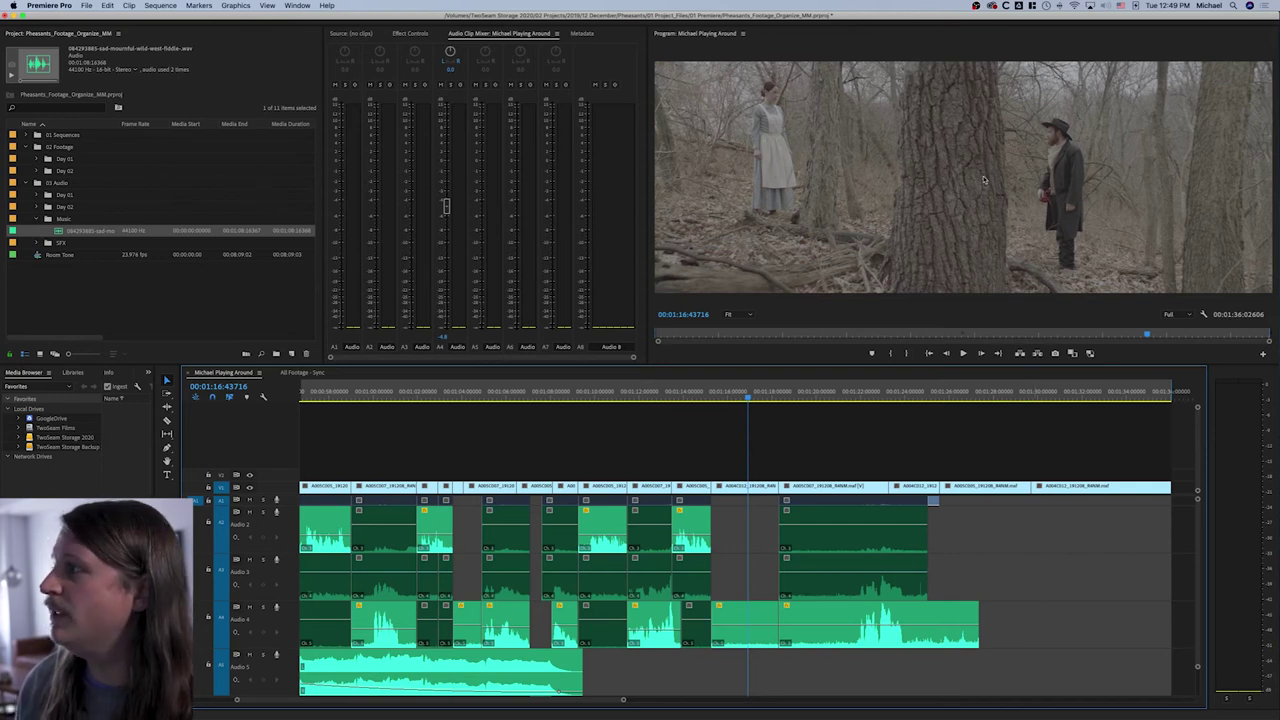
Step: Open the All Footage - Sync sequence in full and look through its scenes at about 25:47 and 36:36
click(302, 372)
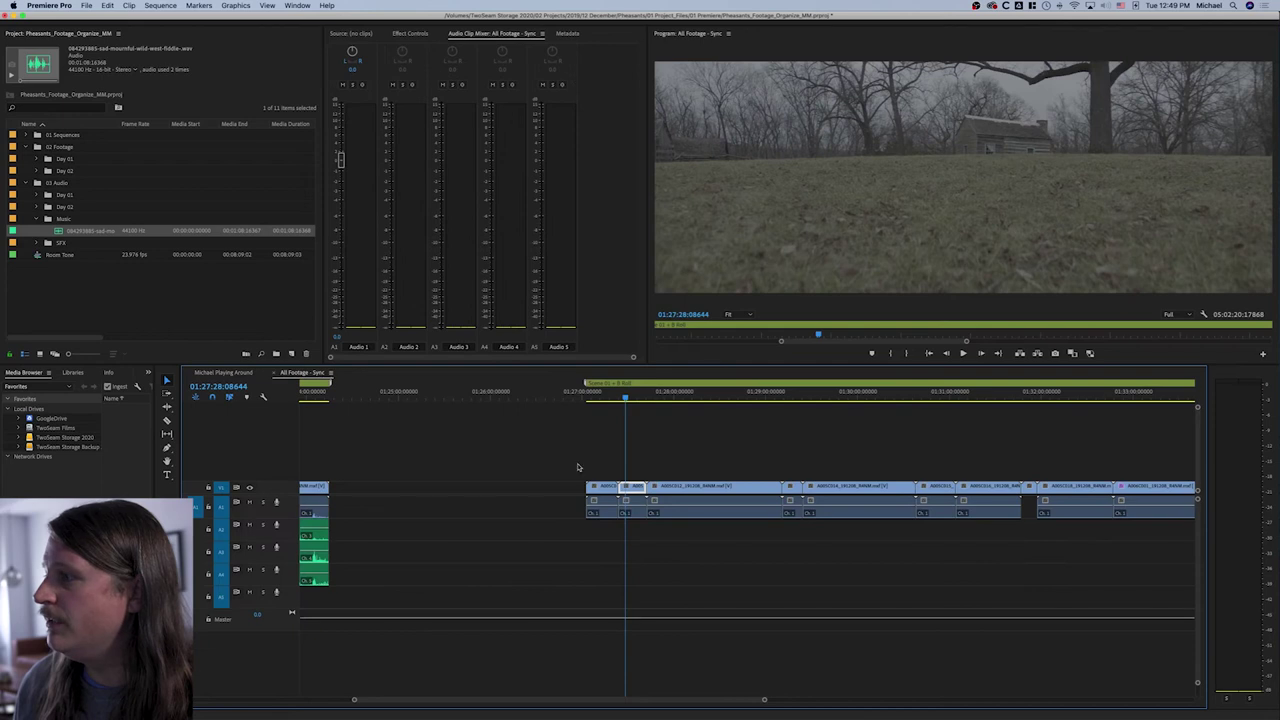
key(backslash)
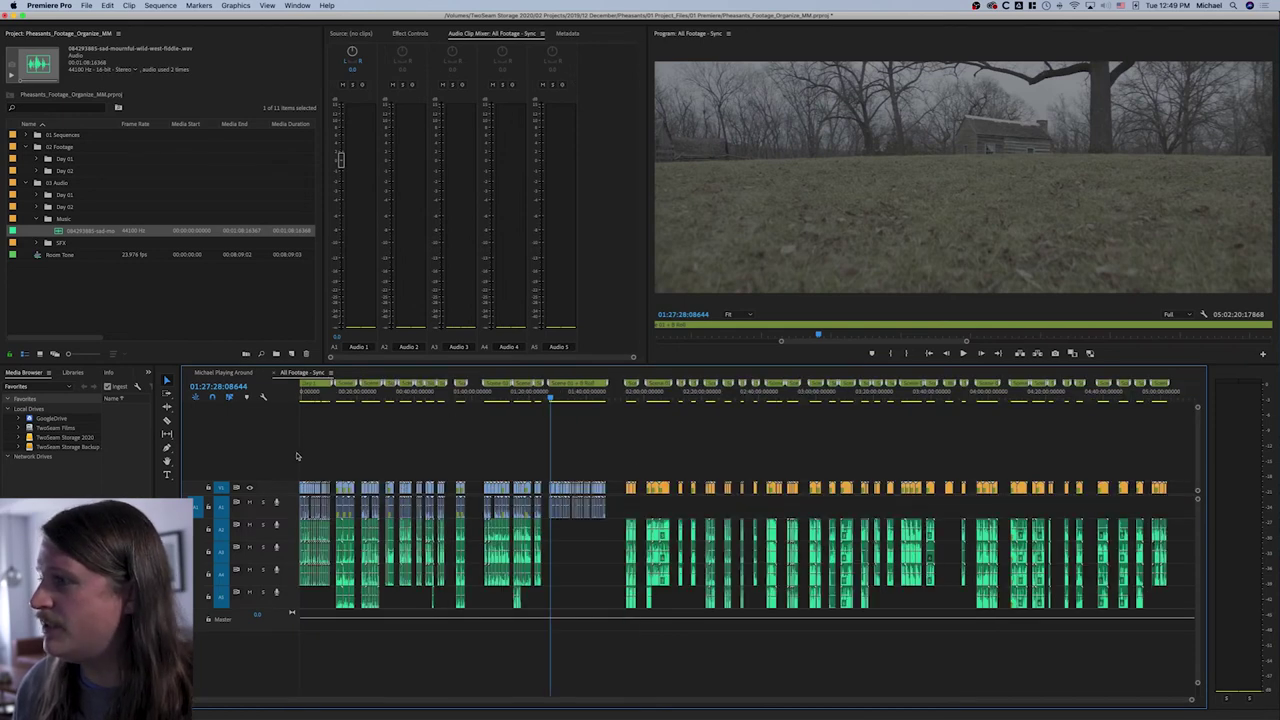
click(355, 397)
click(375, 397)
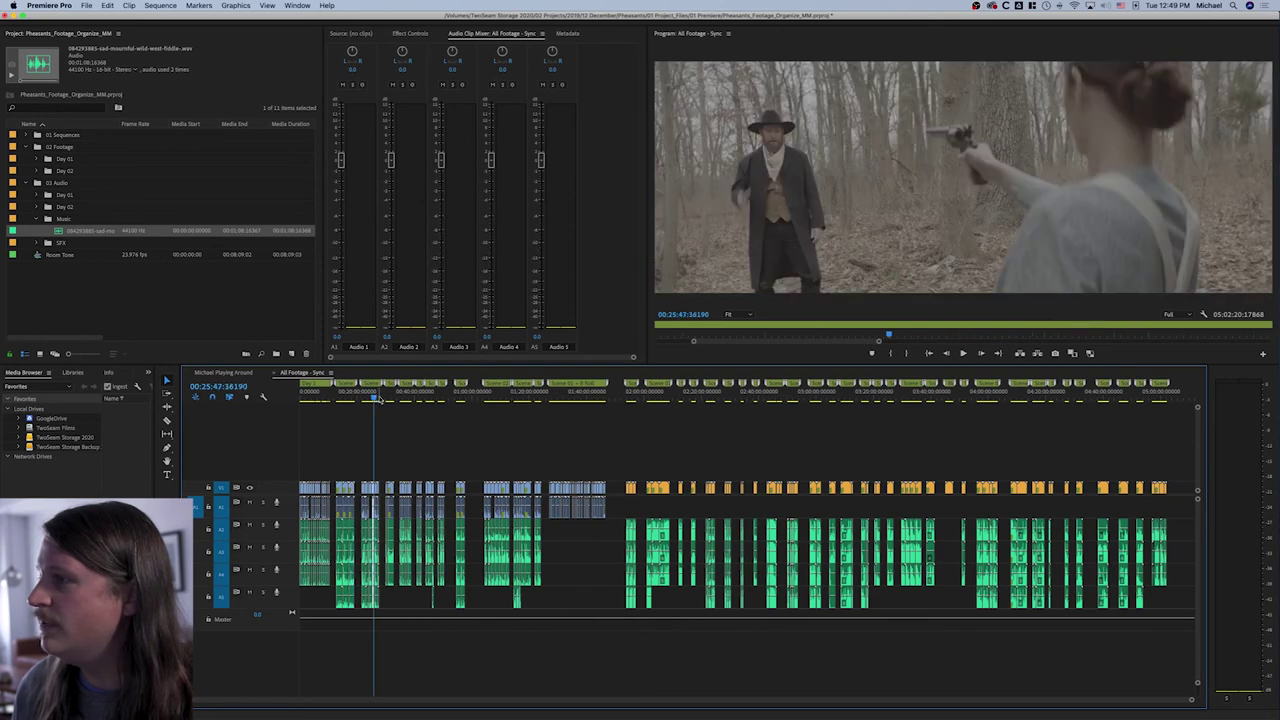
click(398, 397)
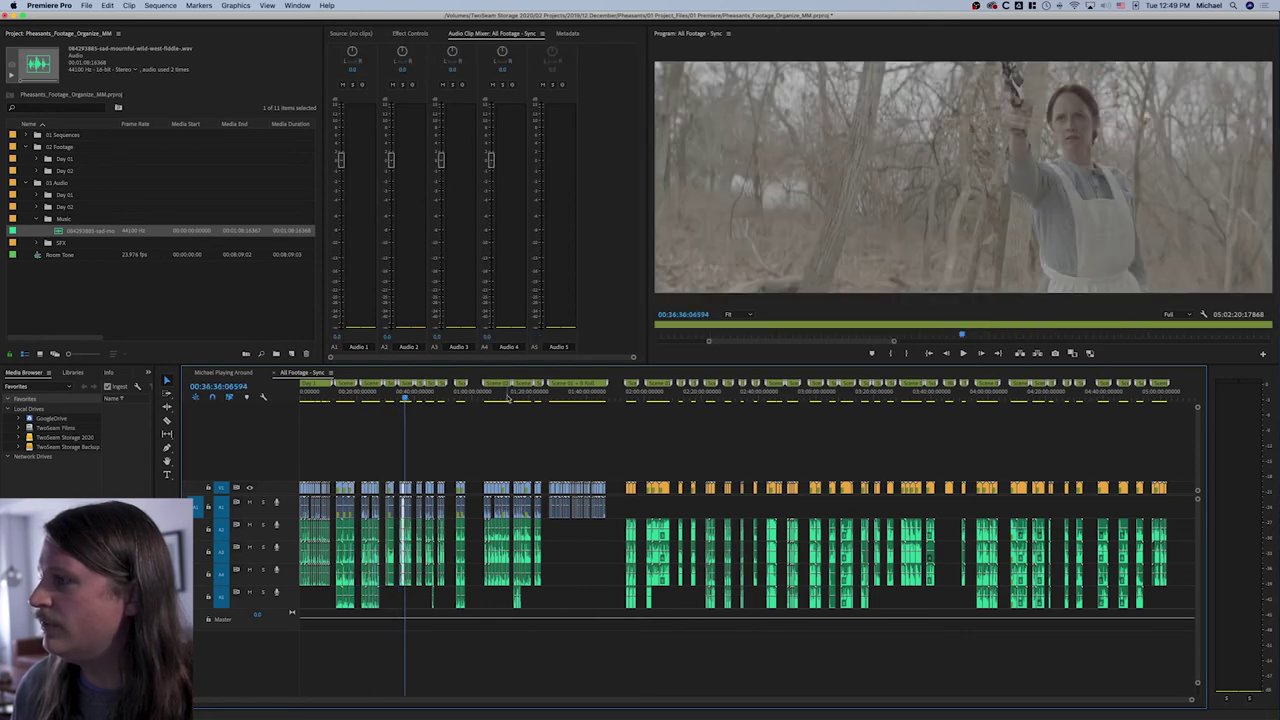